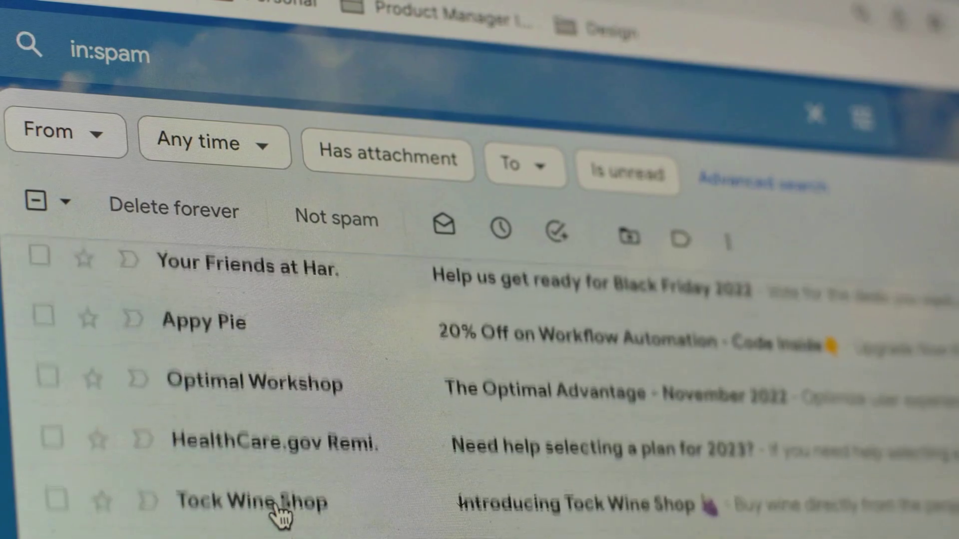
# - Tick the Tock DC and Gobble 'n' Go messages in the in:spam results
pyautogui.click(52, 435)
pyautogui.click(59, 496)
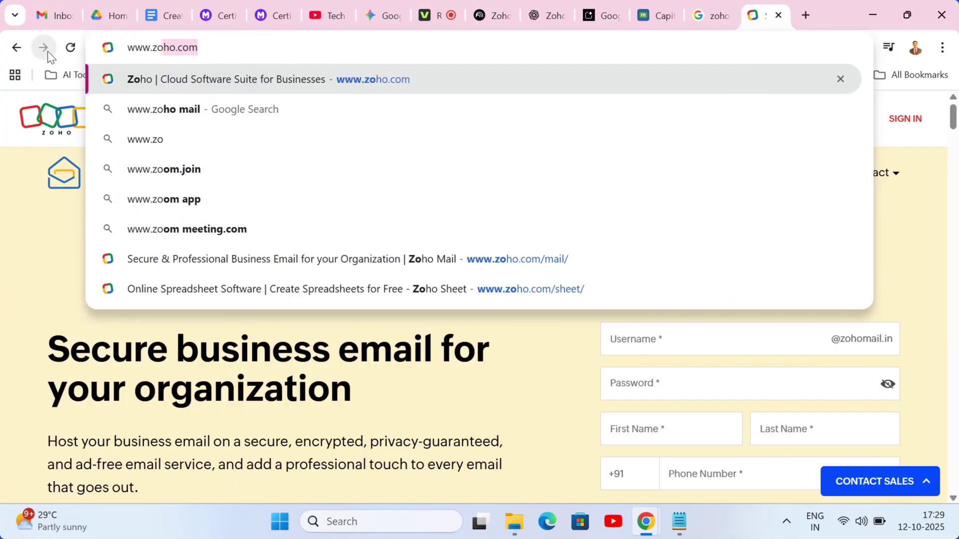
pyautogui.write('ho.')
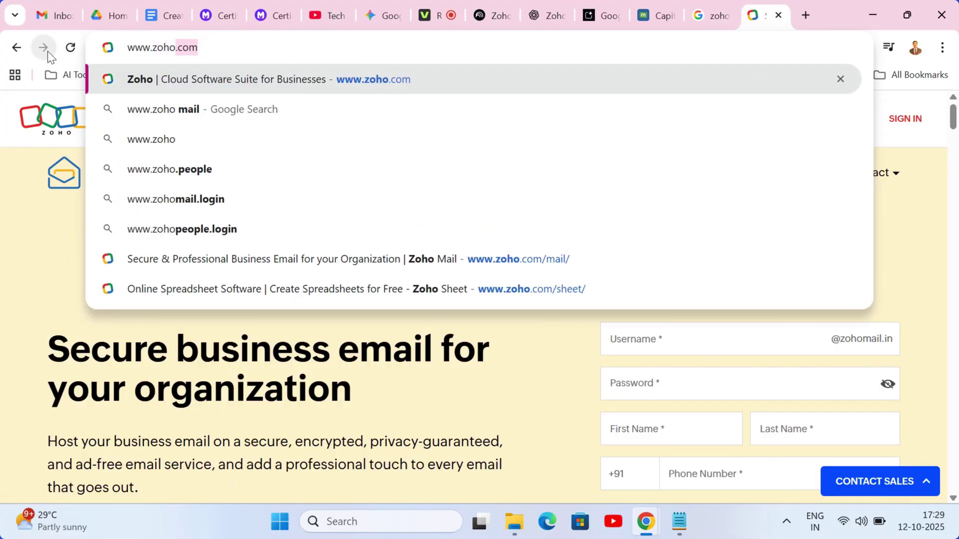
pyautogui.write('com/mail')
pyautogui.press('Return')
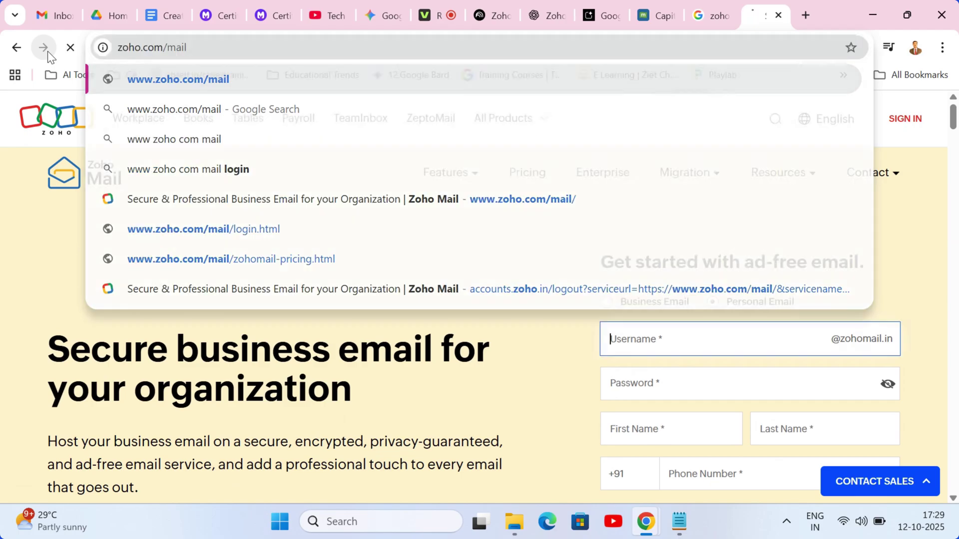
pyautogui.scroll(-3, 955, 130)
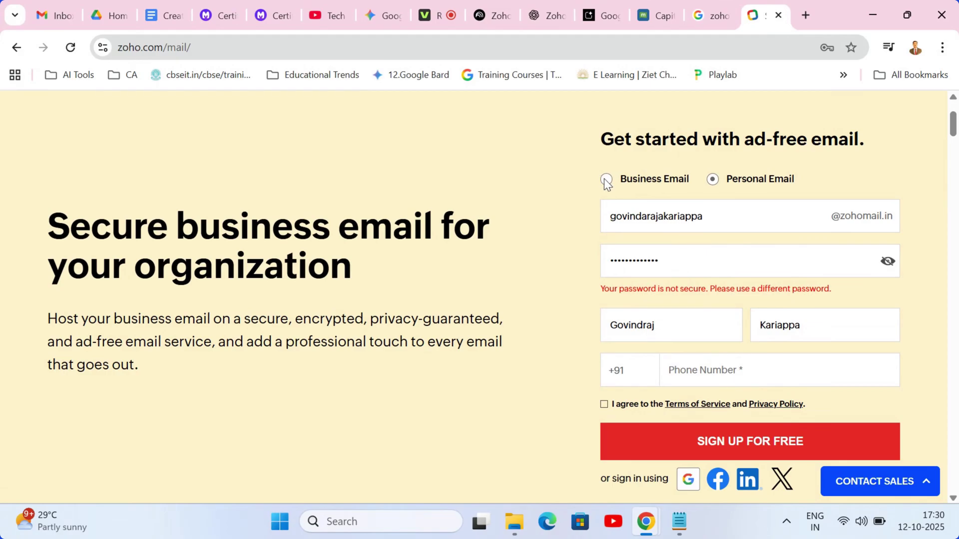
pyautogui.click(606, 179)
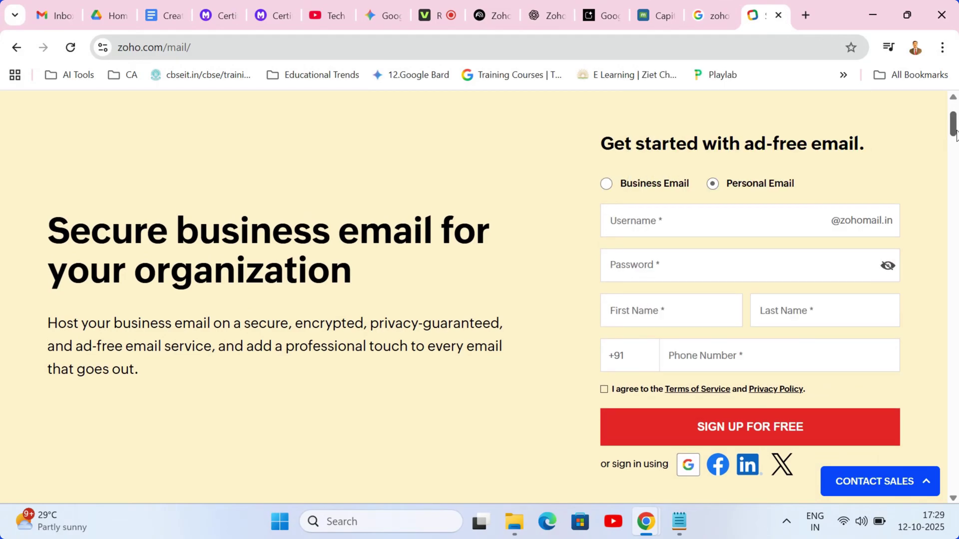
pyautogui.scroll(-3, 955, 141)
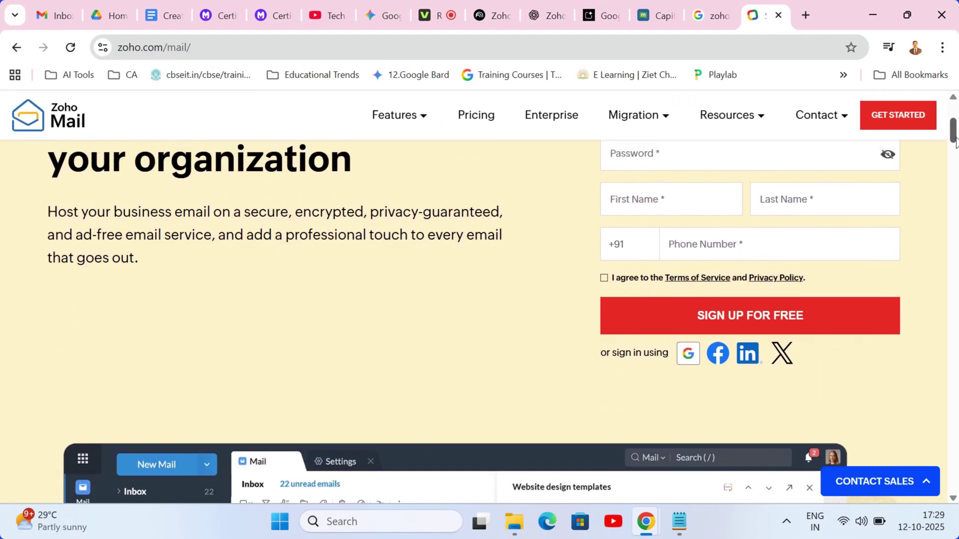
pyautogui.moveTo(955, 141); pyautogui.dragTo(955, 135)
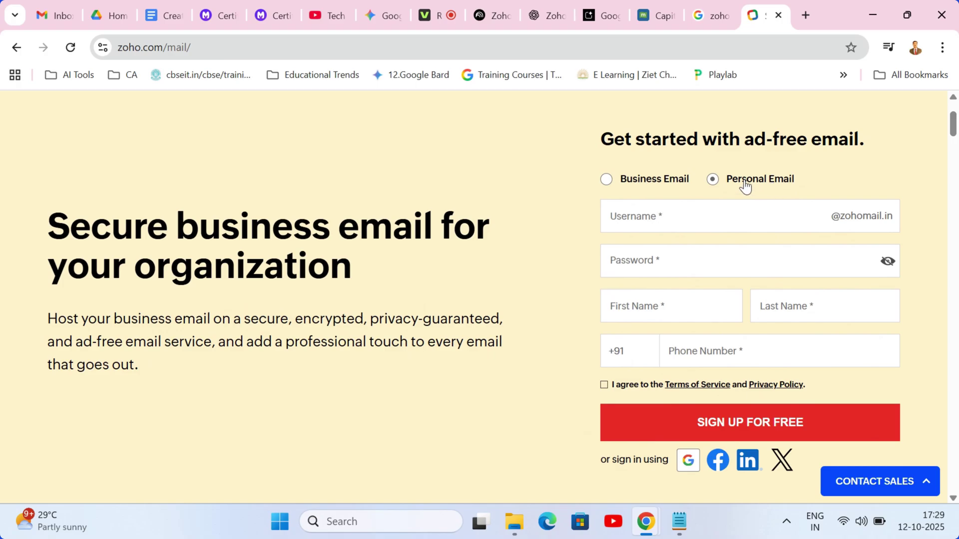
# - Fill in the new account's username, password, and first and last name
pyautogui.click(709, 219)
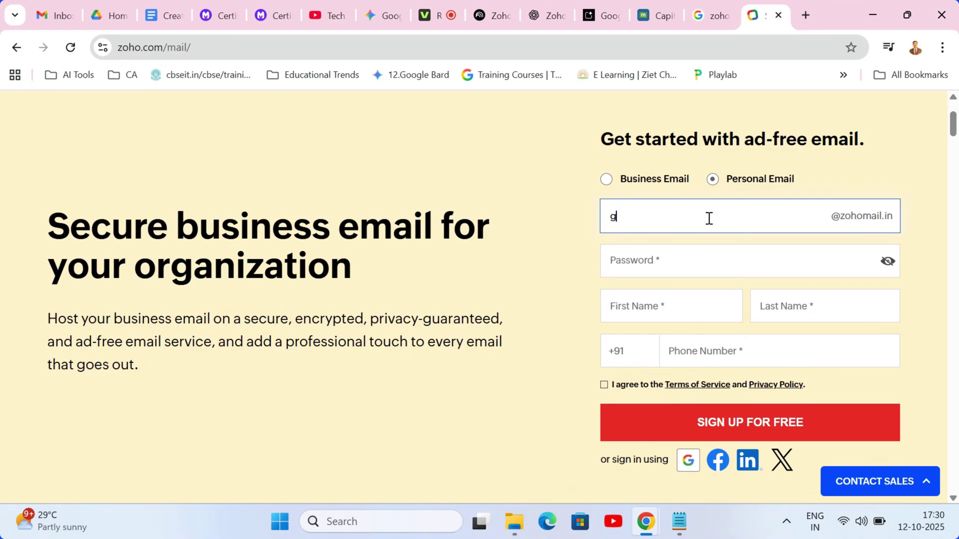
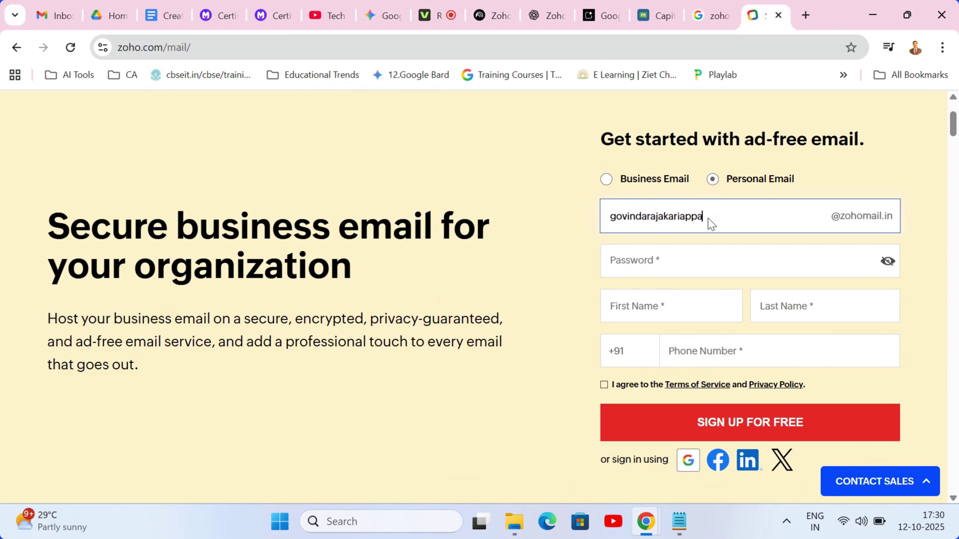
pyautogui.click(905, 282)
pyautogui.click(802, 261)
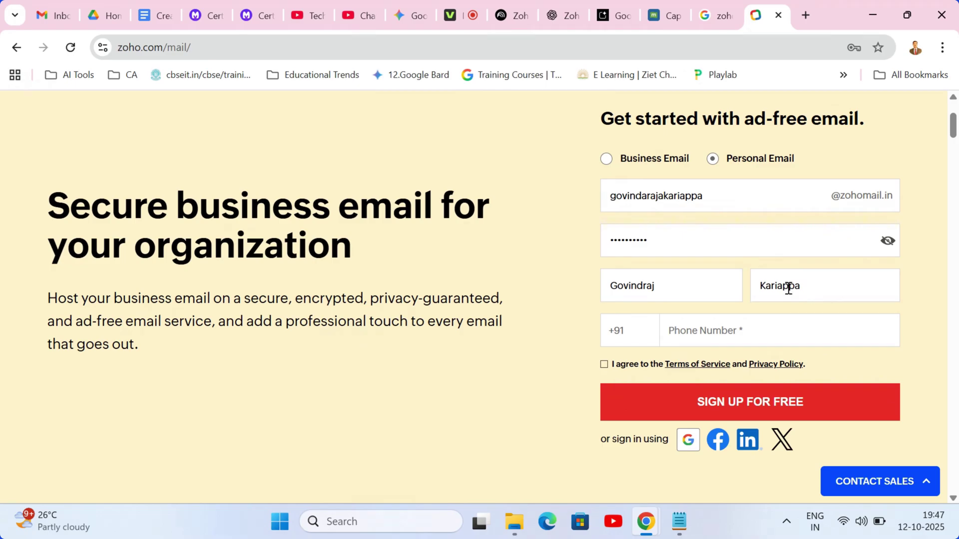
pyautogui.click(741, 281)
pyautogui.click(826, 291)
# - Enter the phone number and verify the sign-up with the one-time password
pyautogui.click(747, 340)
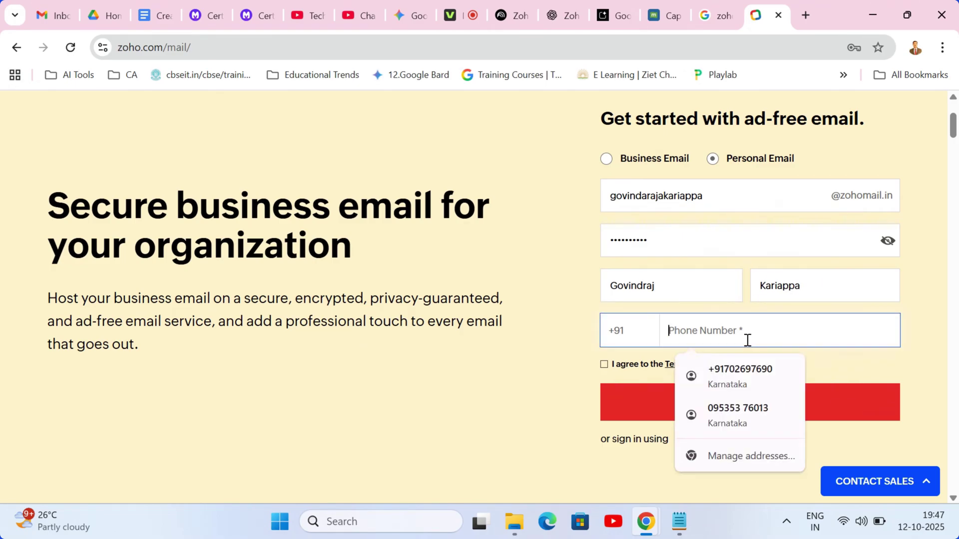
pyautogui.write('95')
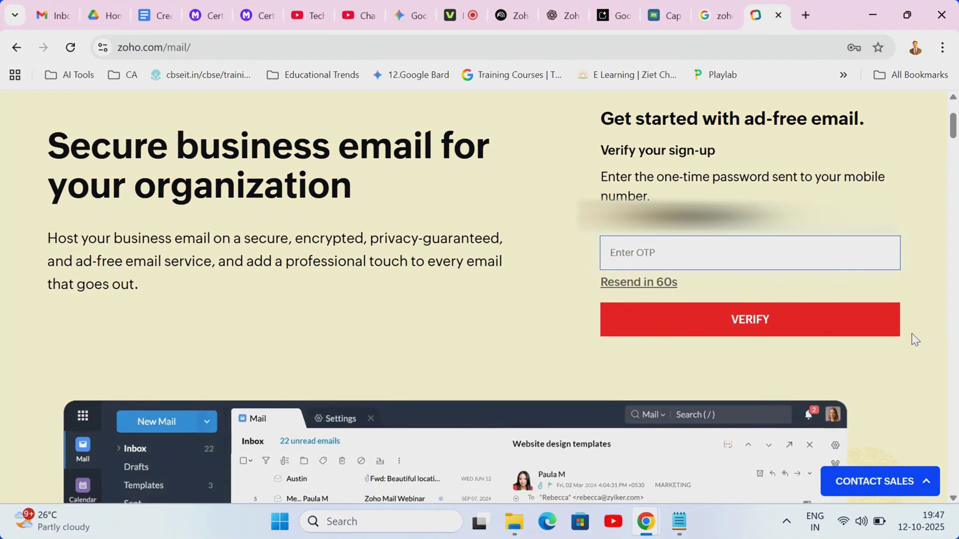
pyautogui.click(753, 328)
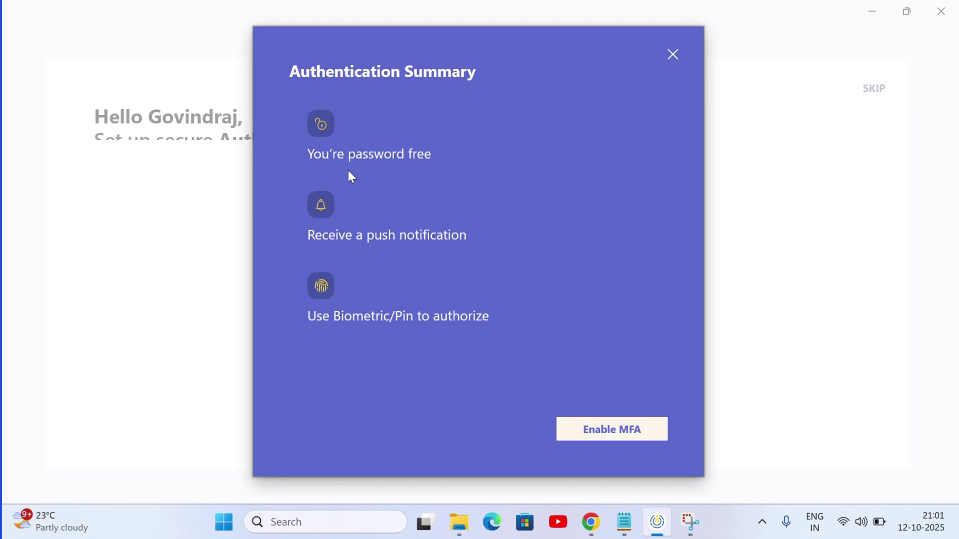
# - Enable MFA and PIN-confirmed app lock, agree to share usage data, then edit MFA mode
pyautogui.click(607, 430)
pyautogui.click(455, 352)
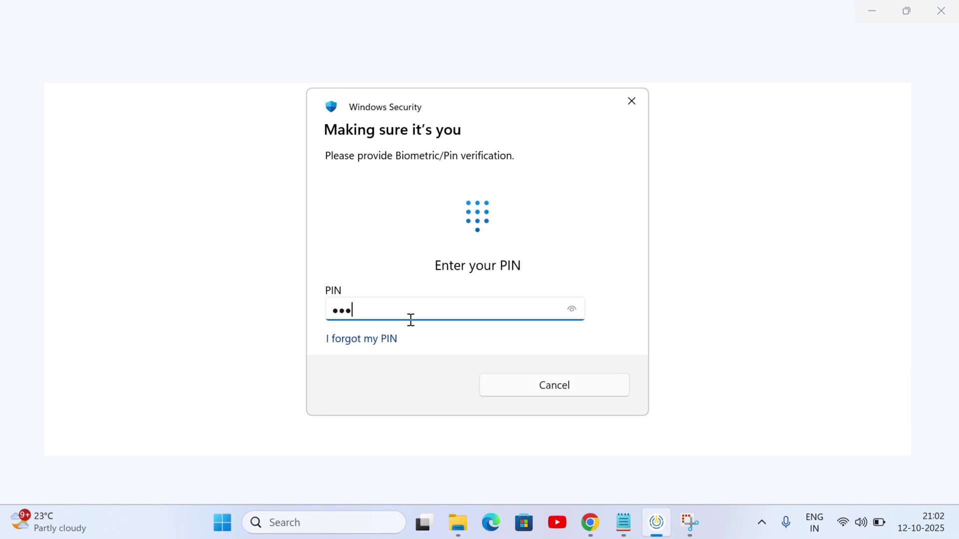
pyautogui.press('Return')
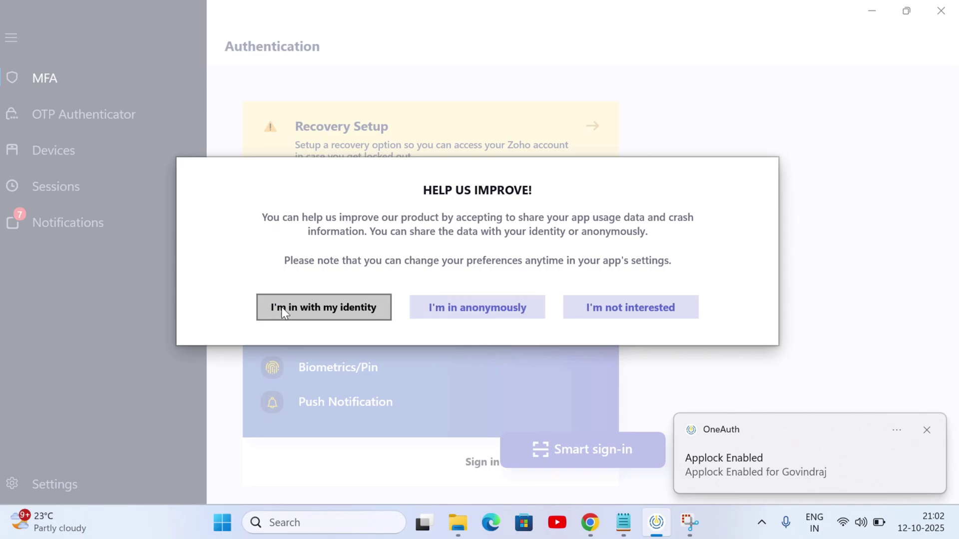
pyautogui.click(311, 310)
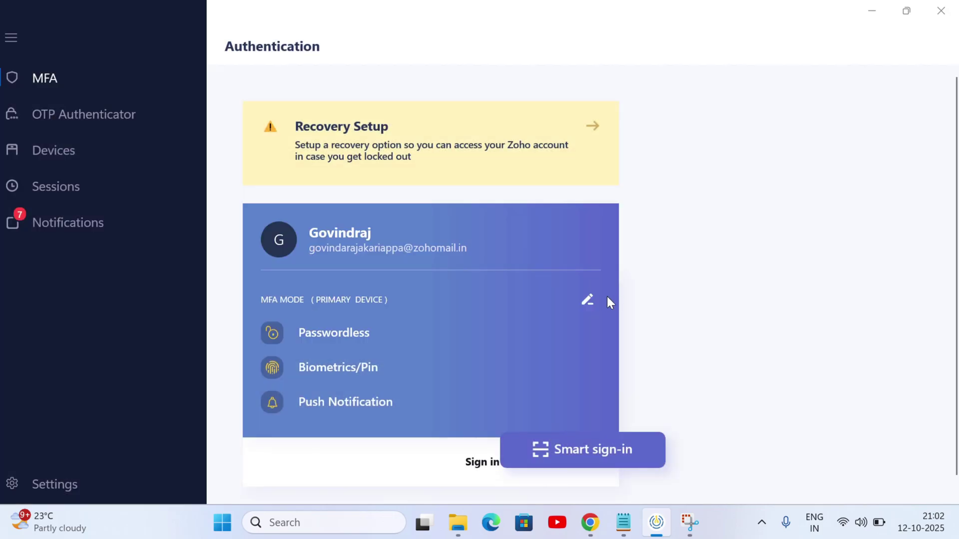
pyautogui.click(588, 301)
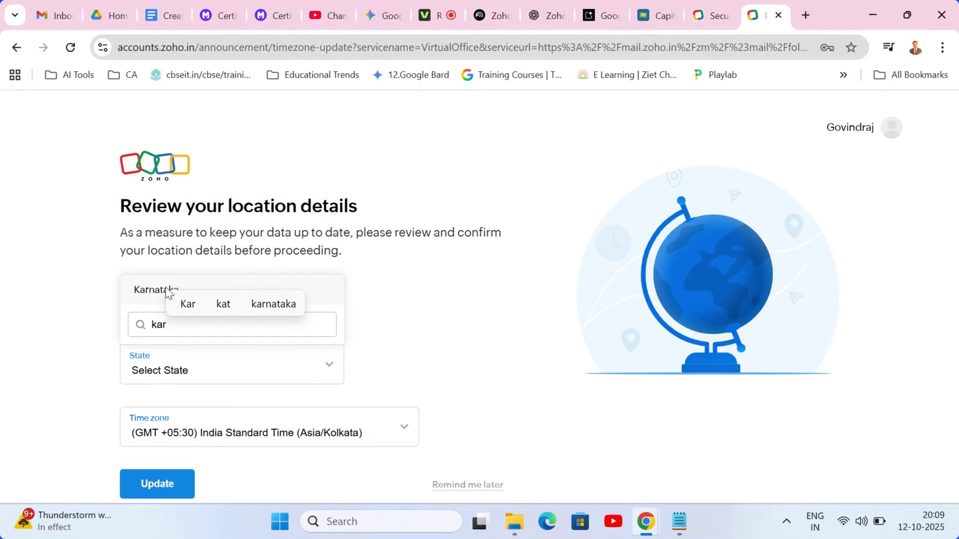
# - Set the state to Karnataka, then browse the Inbox and Snoozed folders
pyautogui.click(145, 292)
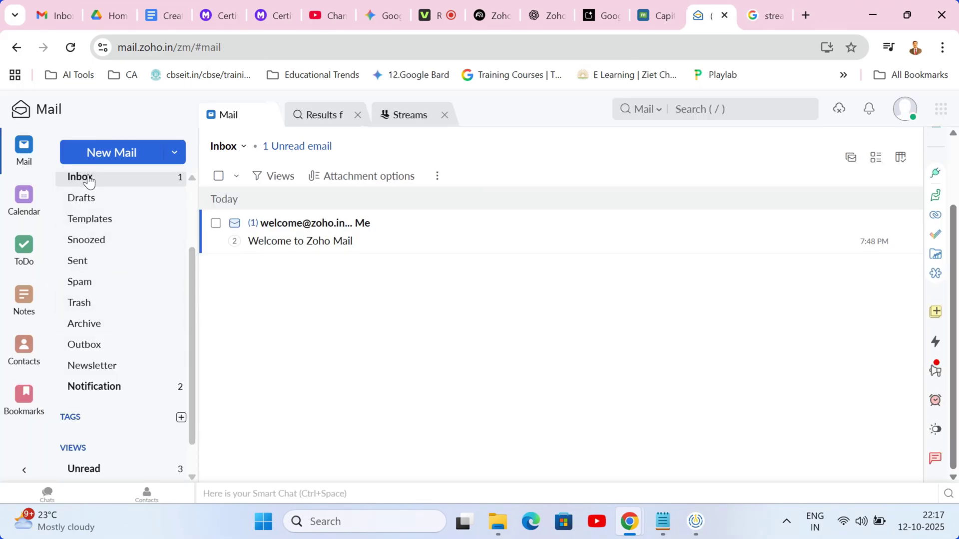
pyautogui.click(89, 181)
pyautogui.click(85, 238)
pyautogui.click(83, 180)
pyautogui.moveTo(196, 243); pyautogui.dragTo(193, 212)
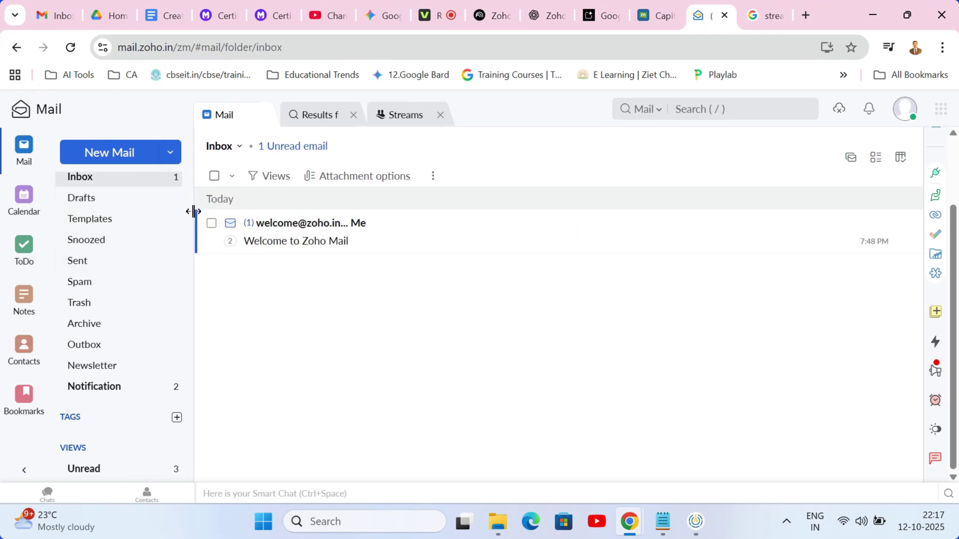
pyautogui.scroll(2, 184, 209)
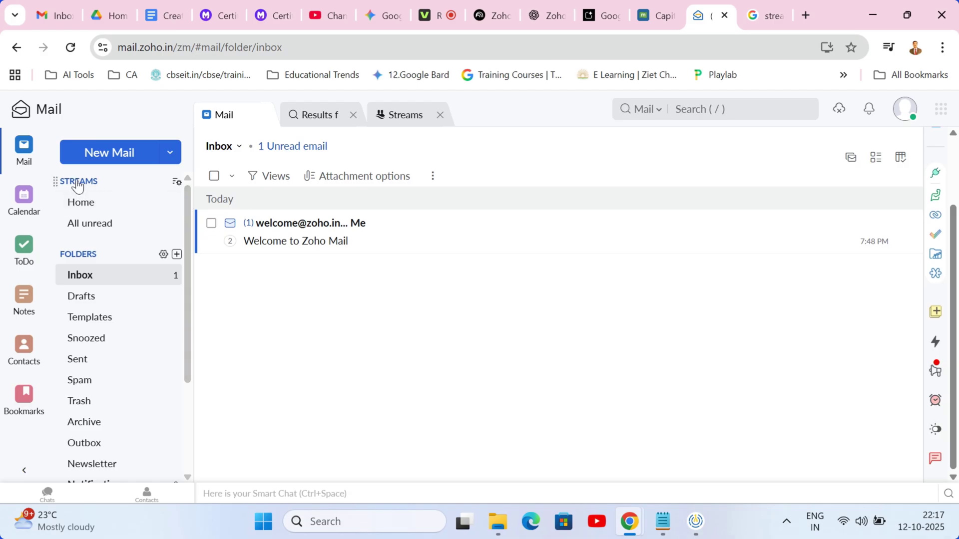
# - Visit Streams, Calendar, Contacts, ToDo and Notes, finishing on Bookmarks
pyautogui.click(80, 204)
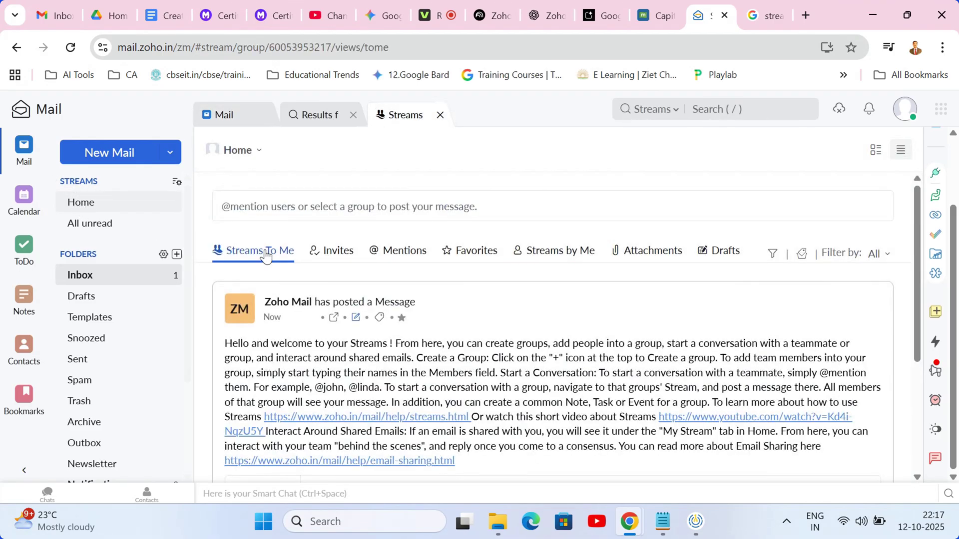
pyautogui.click(24, 198)
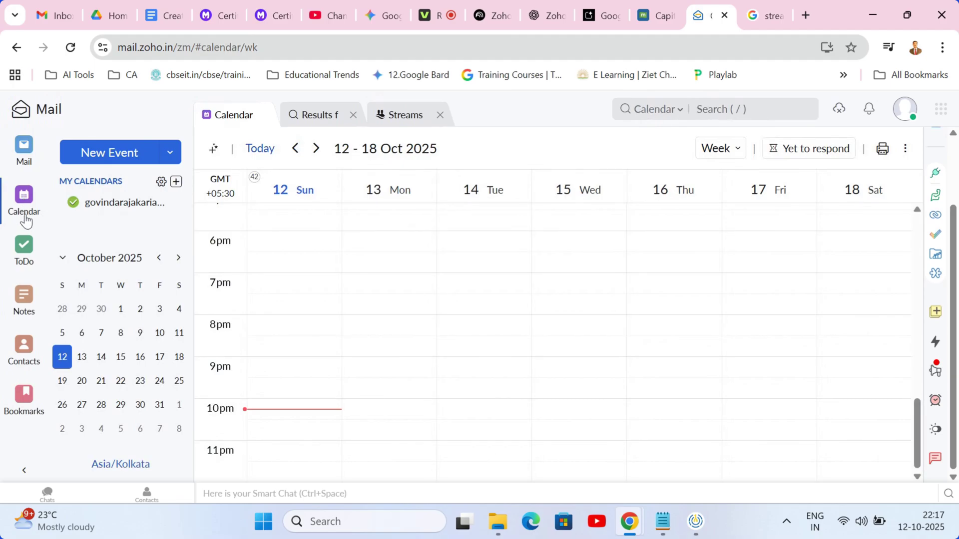
pyautogui.click(24, 348)
pyautogui.click(24, 246)
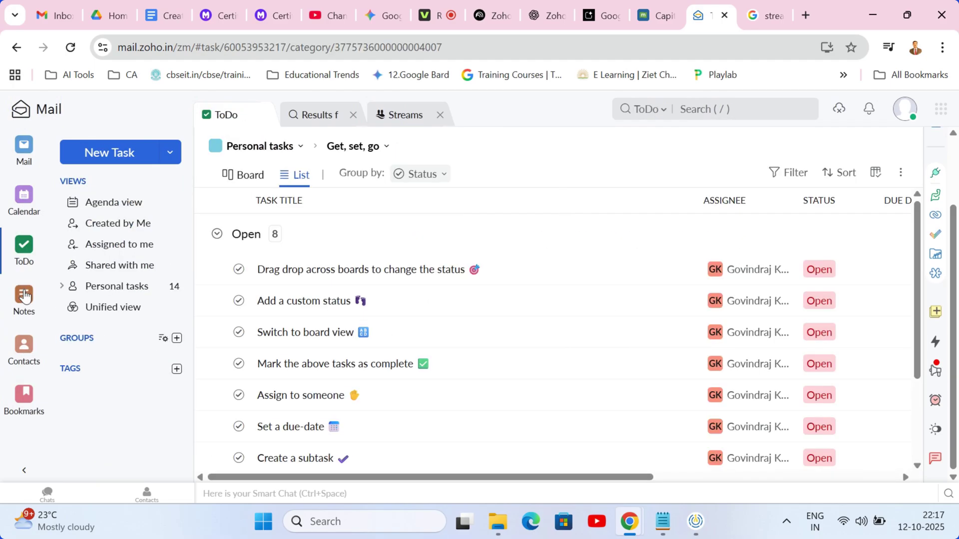
pyautogui.click(25, 296)
pyautogui.click(24, 396)
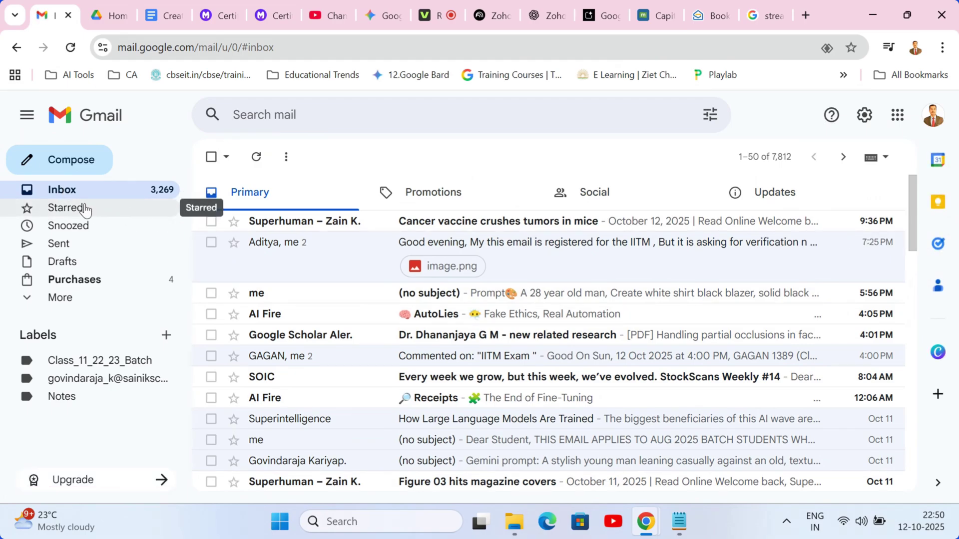
# - Scroll through the Promotions emails, then the Social emails
pyautogui.click(441, 200)
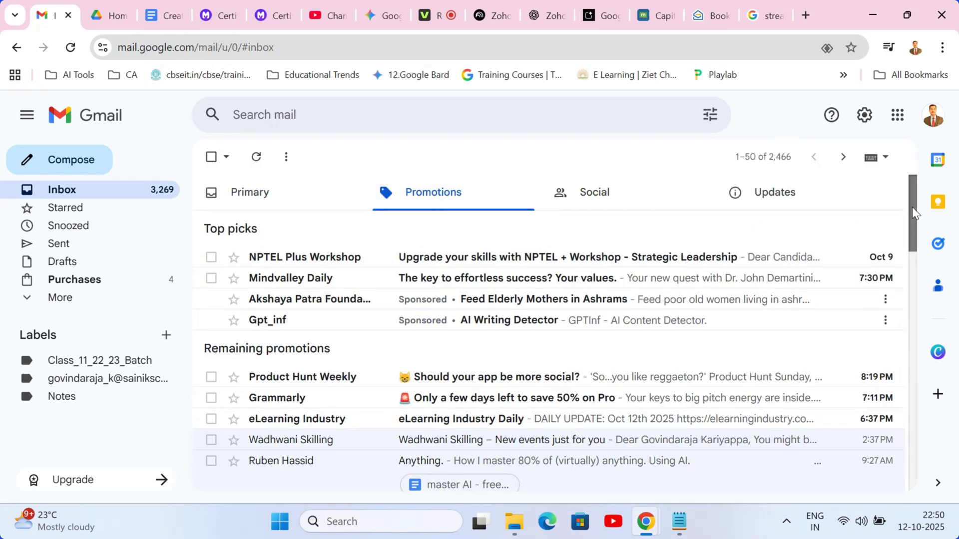
pyautogui.moveTo(912, 207); pyautogui.dragTo(922, 165)
pyautogui.click(625, 193)
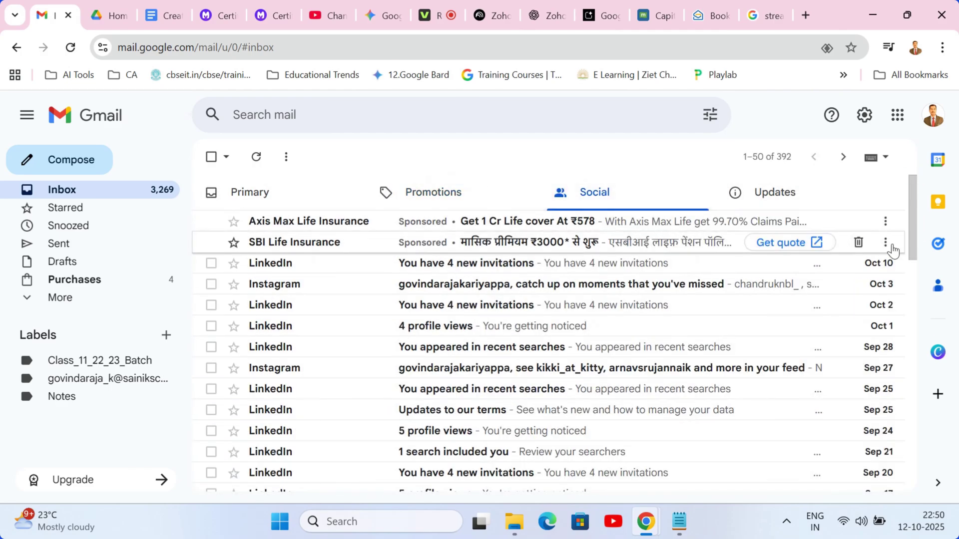
pyautogui.moveTo(914, 214); pyautogui.dragTo(927, 182)
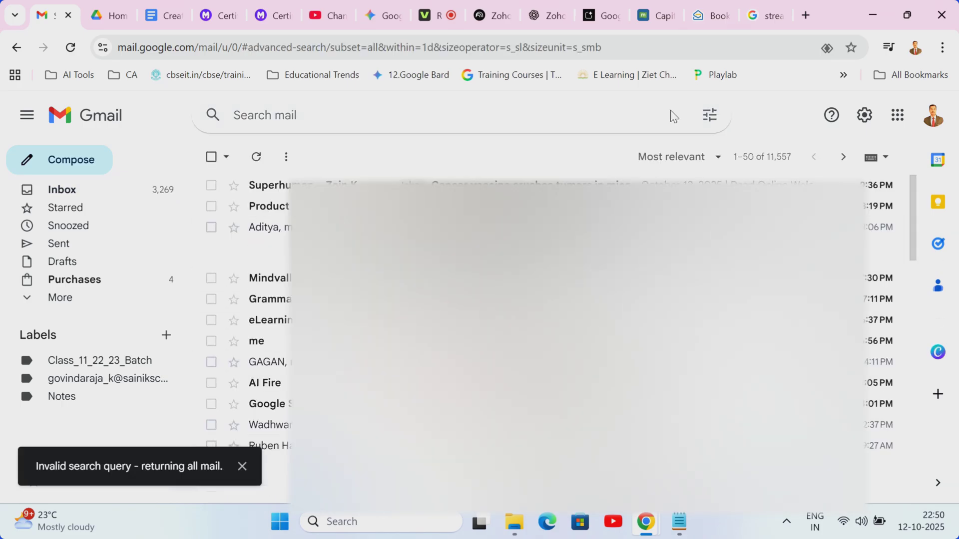
# - Search for has:attachment larger:10M, then select and deselect all results
pyautogui.click(527, 121)
pyautogui.write('has:attachment larger:10M.')
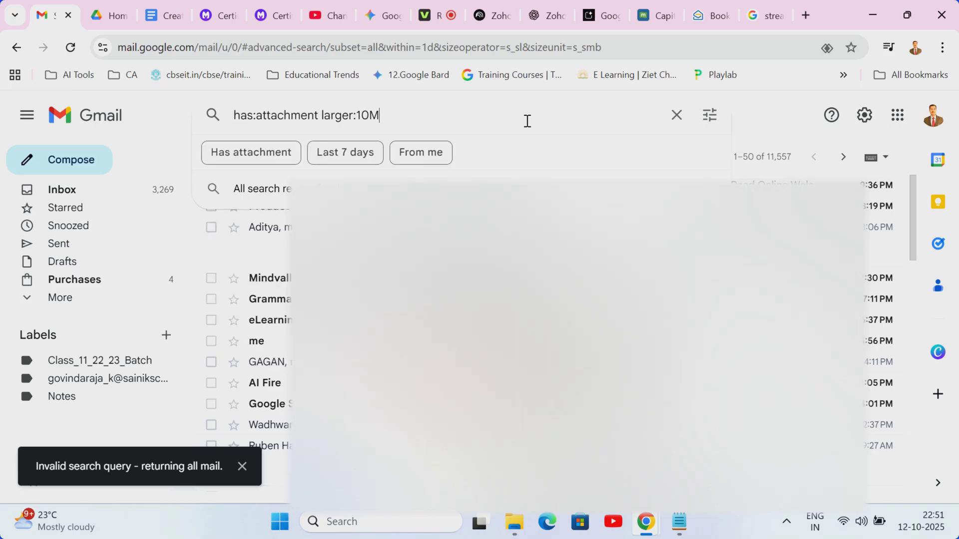
pyautogui.press('Return')
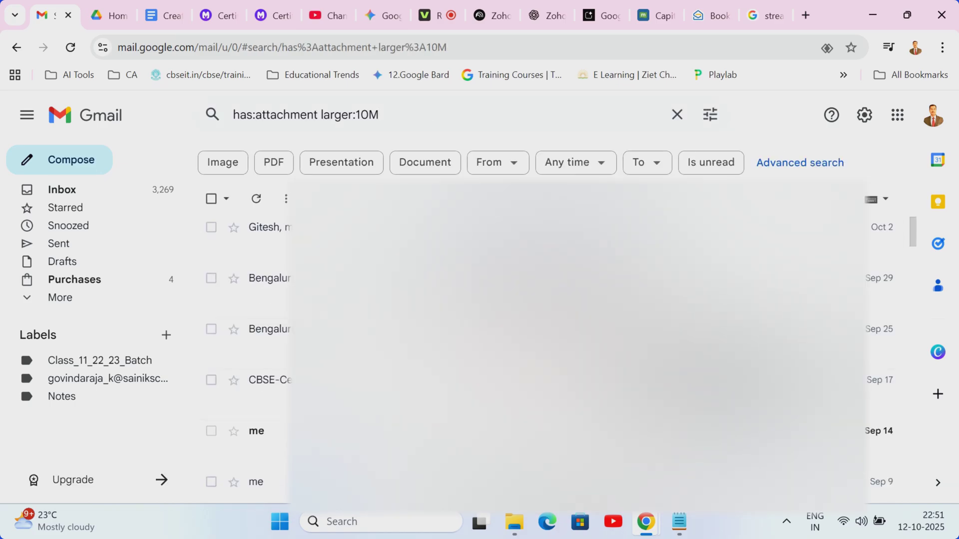
pyautogui.click(211, 200)
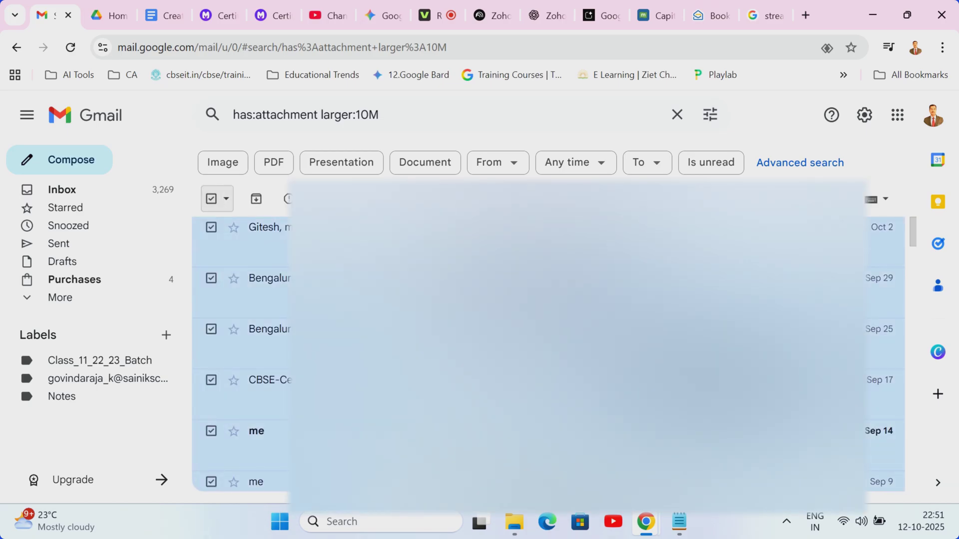
pyautogui.click(211, 199)
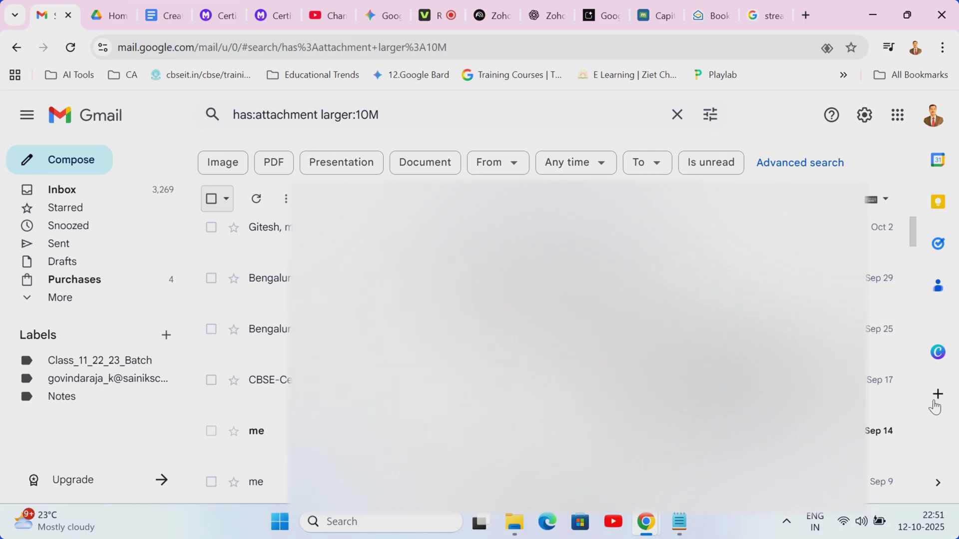
pyautogui.scroll(-4, 919, 260)
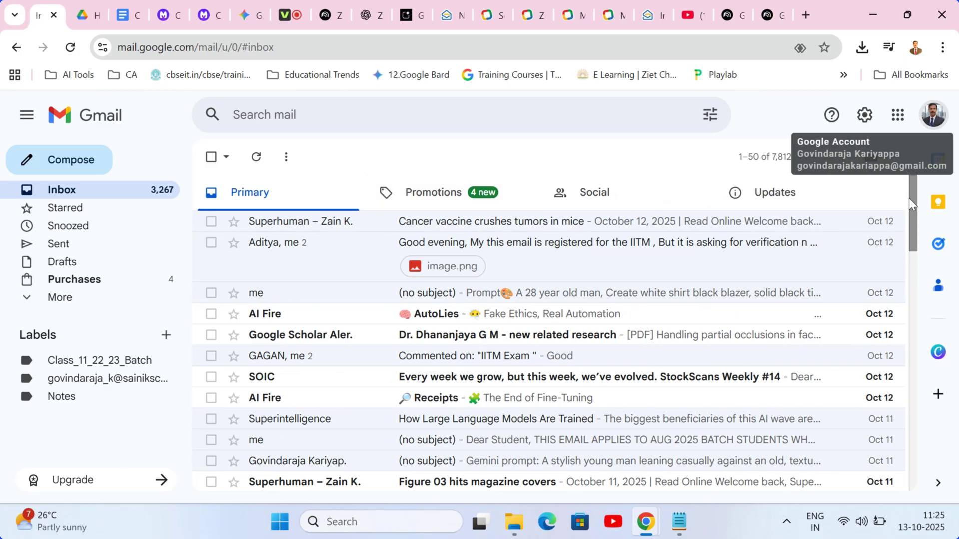
# - Scroll down the Gmail inbox list
pyautogui.moveTo(911, 204); pyautogui.dragTo(938, 210)
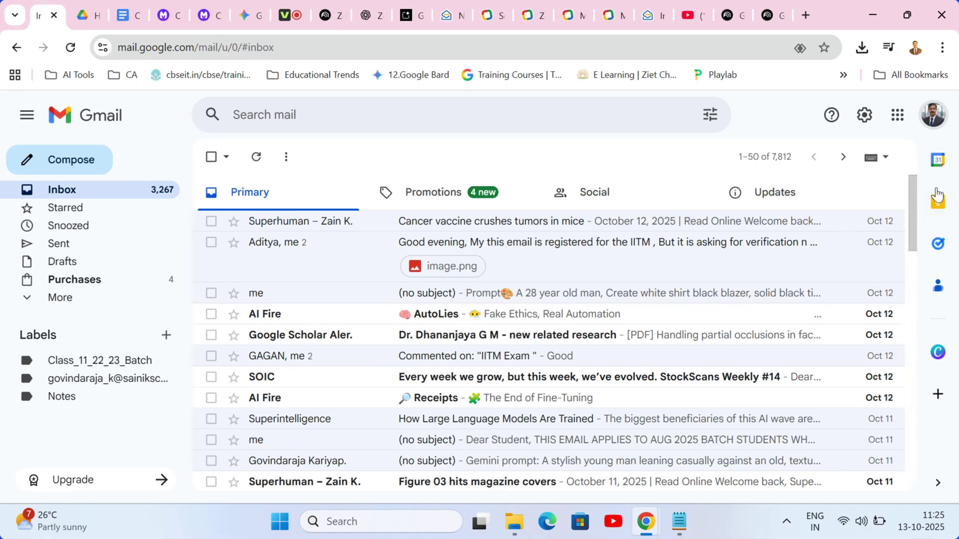
# - Reach Google Takeout through the Google Account's Data and privacy settings
pyautogui.click(932, 120)
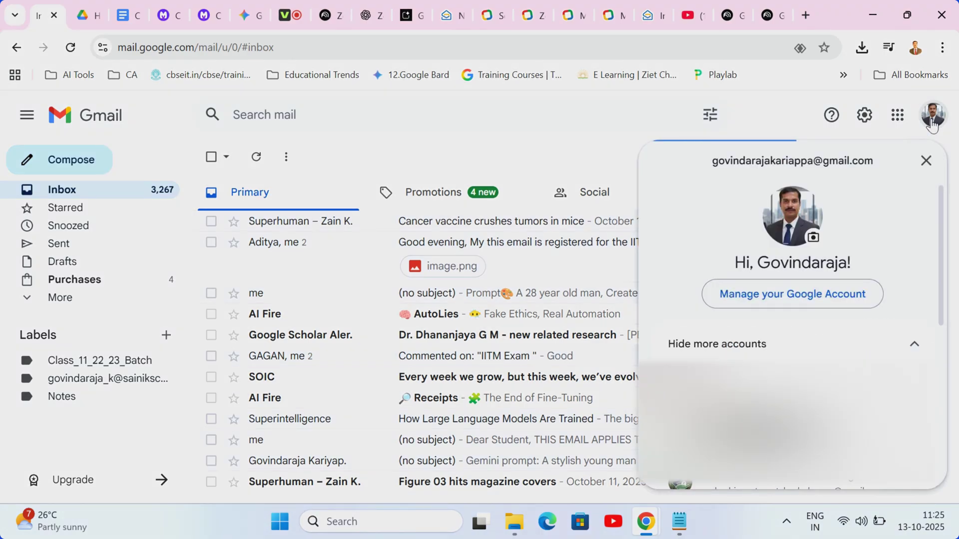
pyautogui.click(783, 302)
pyautogui.click(76, 240)
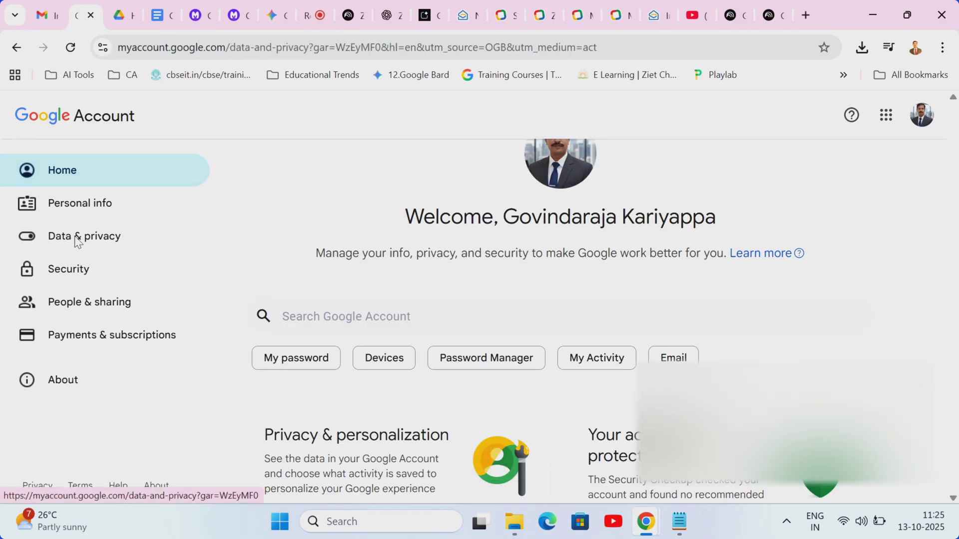
pyautogui.scroll(1, 272, 251)
pyautogui.scroll(-8, 957, 170)
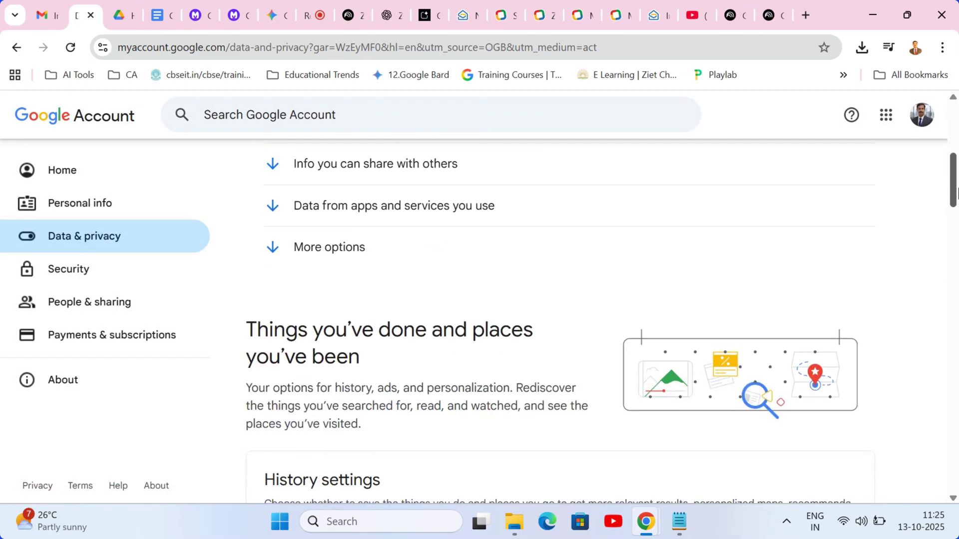
pyautogui.moveTo(956, 205); pyautogui.dragTo(957, 433)
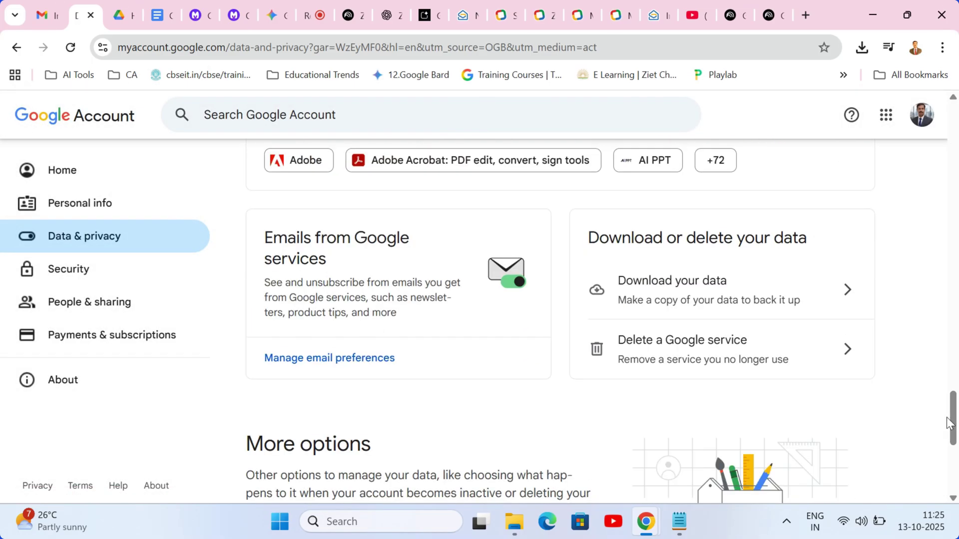
pyautogui.click(698, 295)
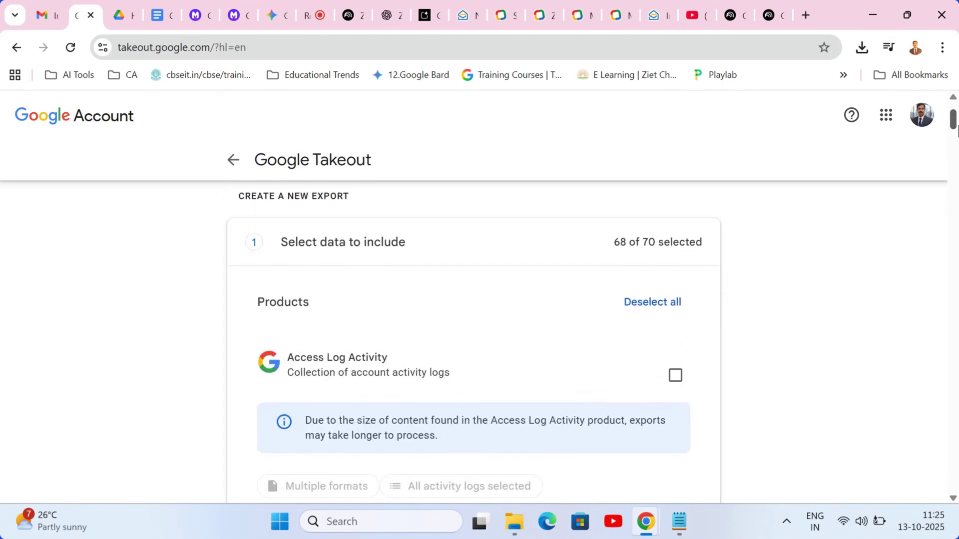
# - Deselect all products, include only Mail, keep .zip, and create the export
pyautogui.click(664, 309)
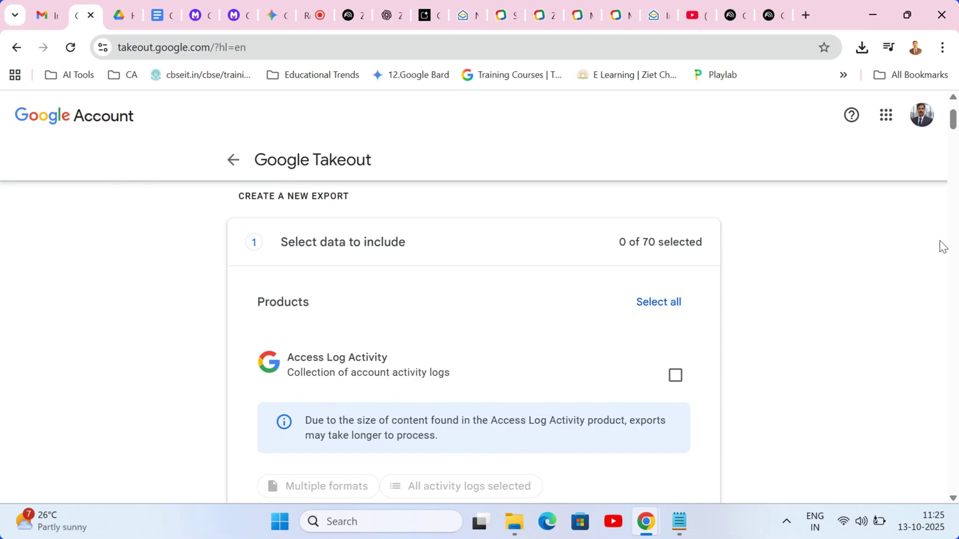
pyautogui.moveTo(956, 129); pyautogui.dragTo(956, 372)
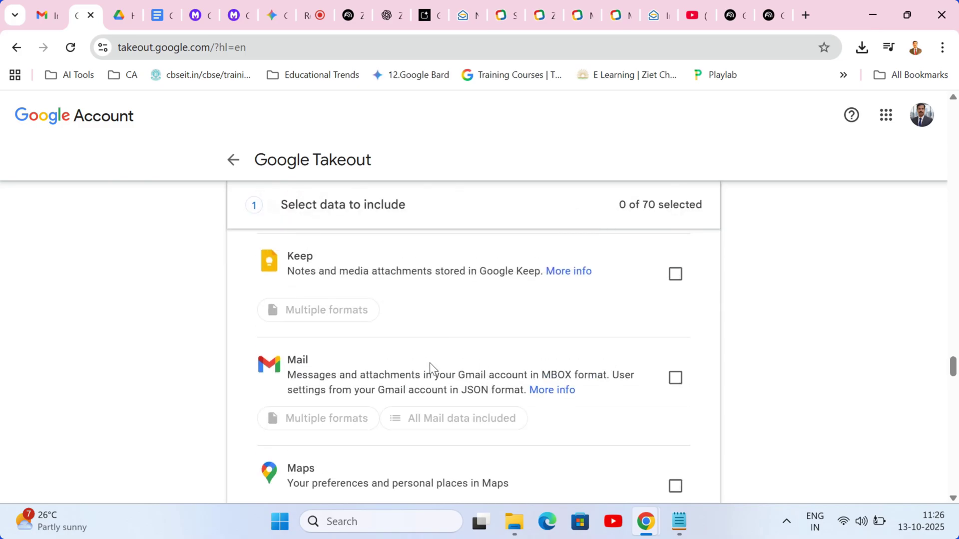
pyautogui.click(675, 378)
pyautogui.scroll(-20, 648, 366)
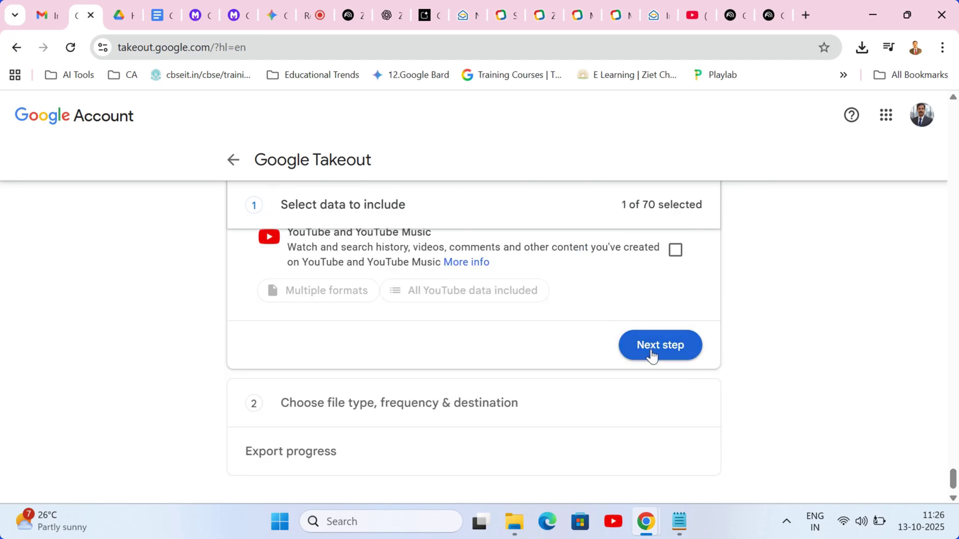
pyautogui.click(652, 356)
pyautogui.click(320, 342)
pyautogui.click(295, 381)
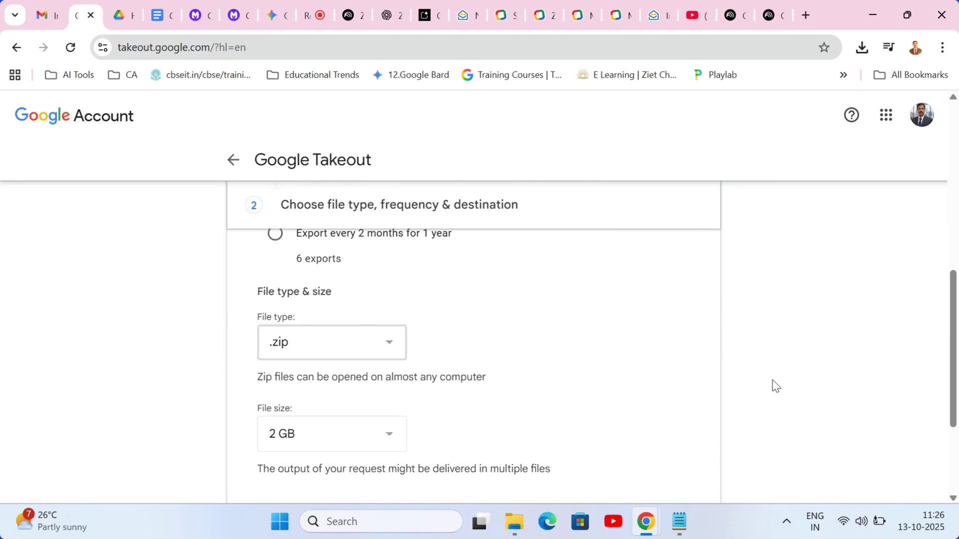
pyautogui.scroll(-2, 600, 339)
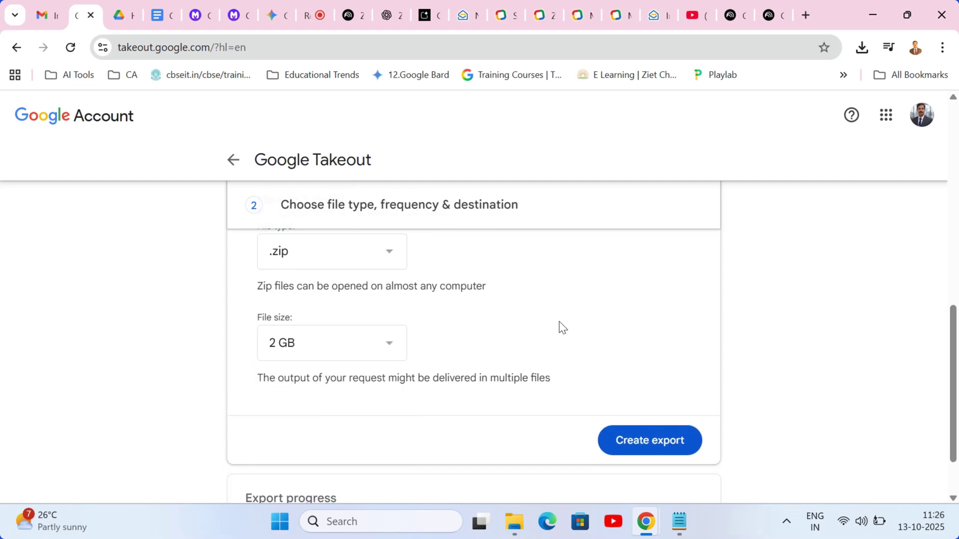
pyautogui.scroll(-1, 955, 396)
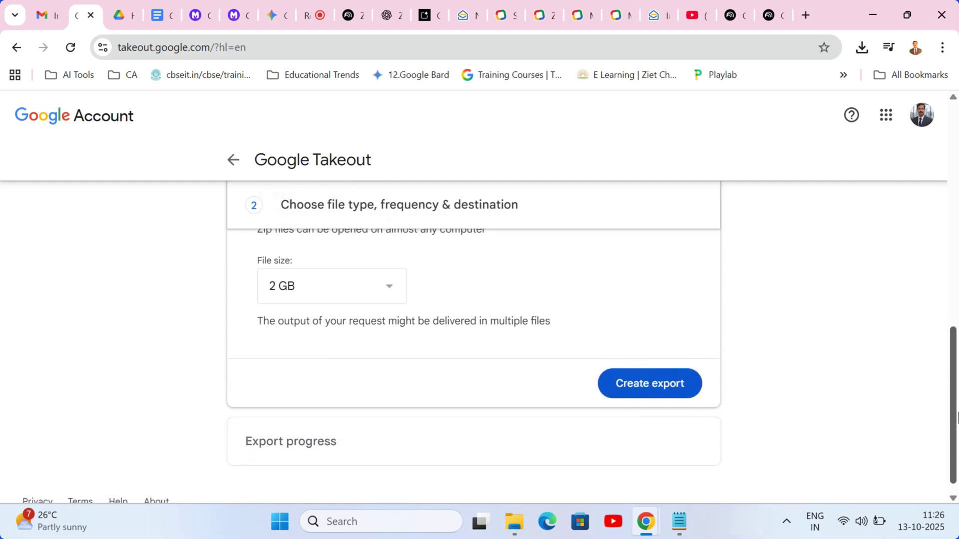
pyautogui.click(643, 386)
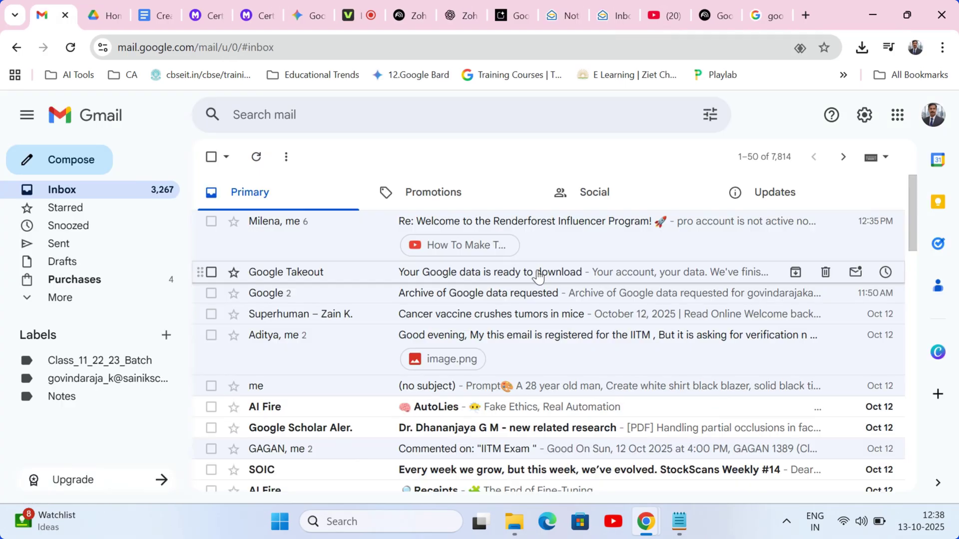
# - From the data-ready email, download archive Part 1 and confirm the account password
pyautogui.click(537, 274)
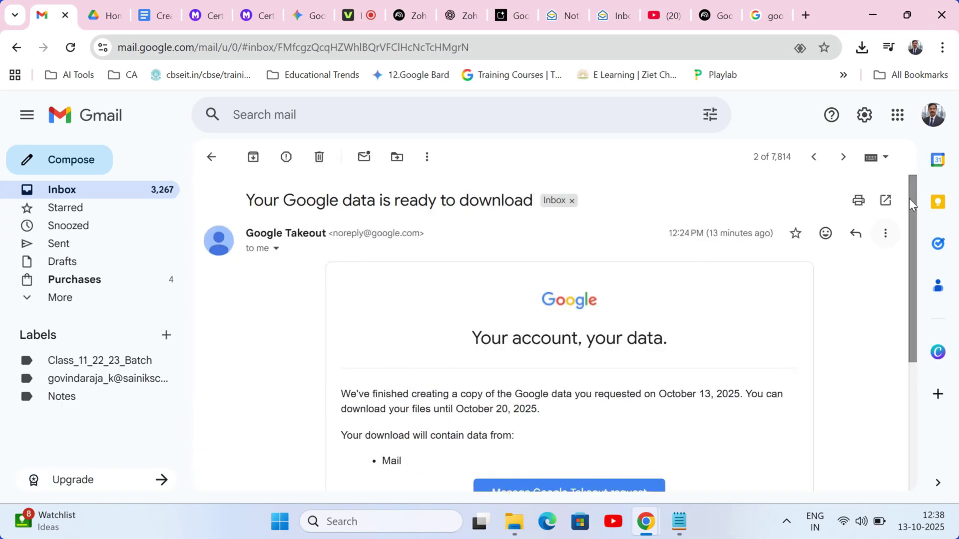
pyautogui.scroll(-1, 912, 197)
pyautogui.click(570, 477)
pyautogui.click(724, 362)
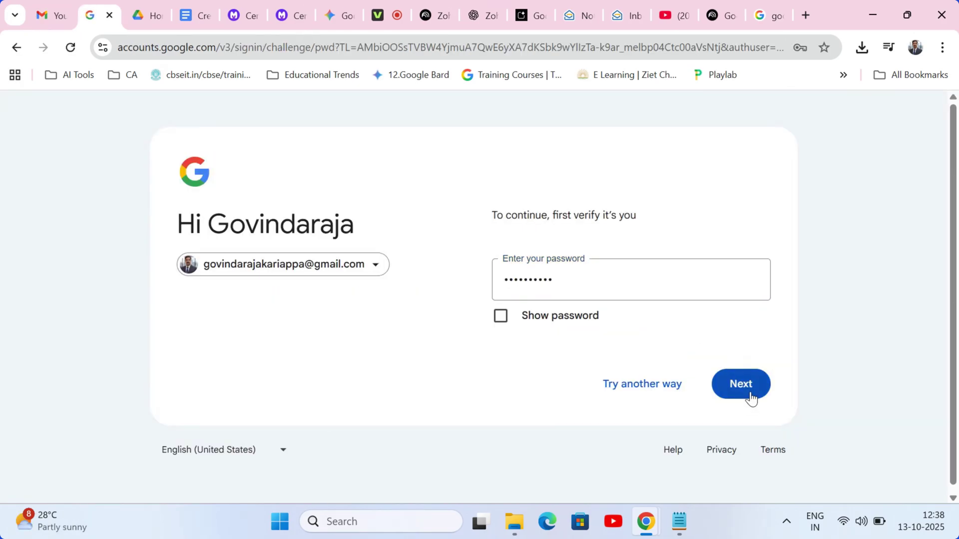
pyautogui.click(747, 396)
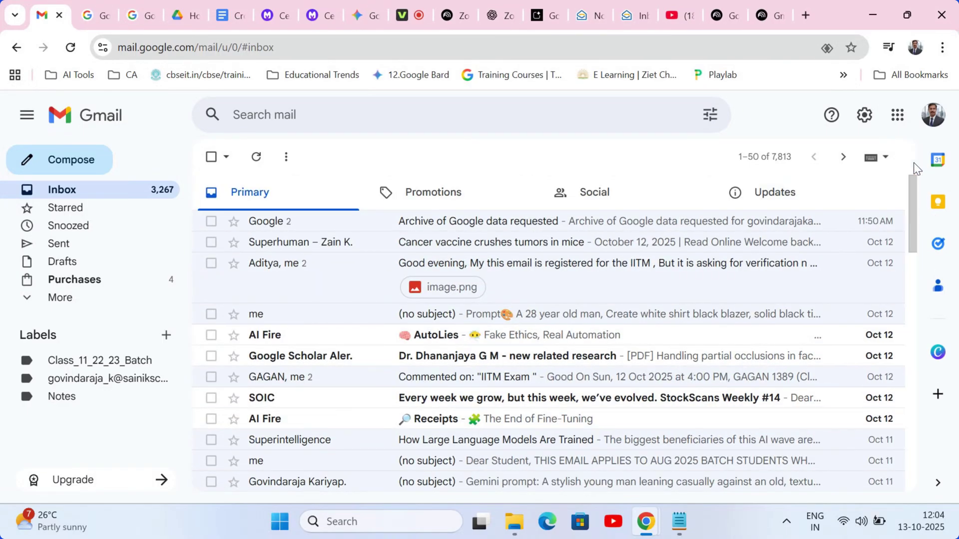
# - Open Gmail's Forwarding and POP/IMAP tab and scroll to the POP download and IMAP access options
pyautogui.click(864, 120)
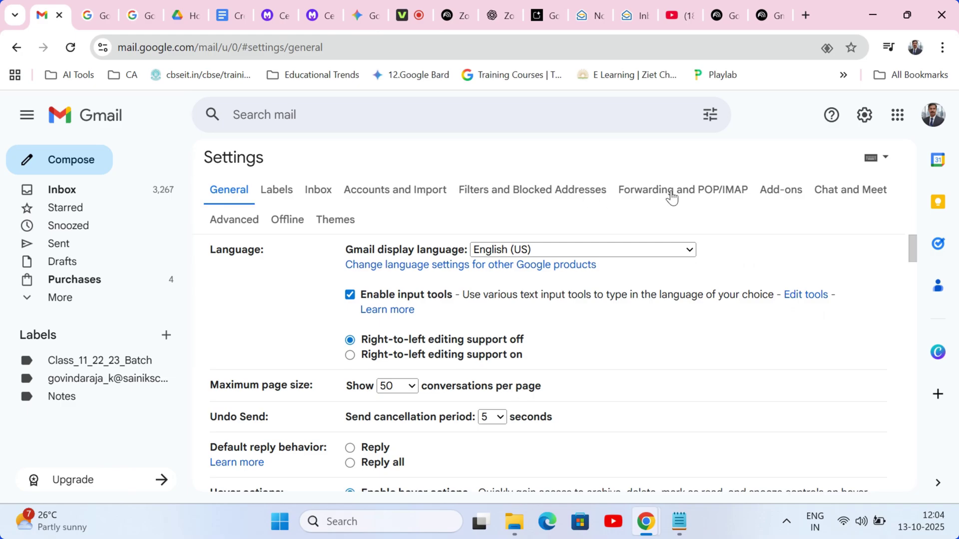
pyautogui.click(672, 197)
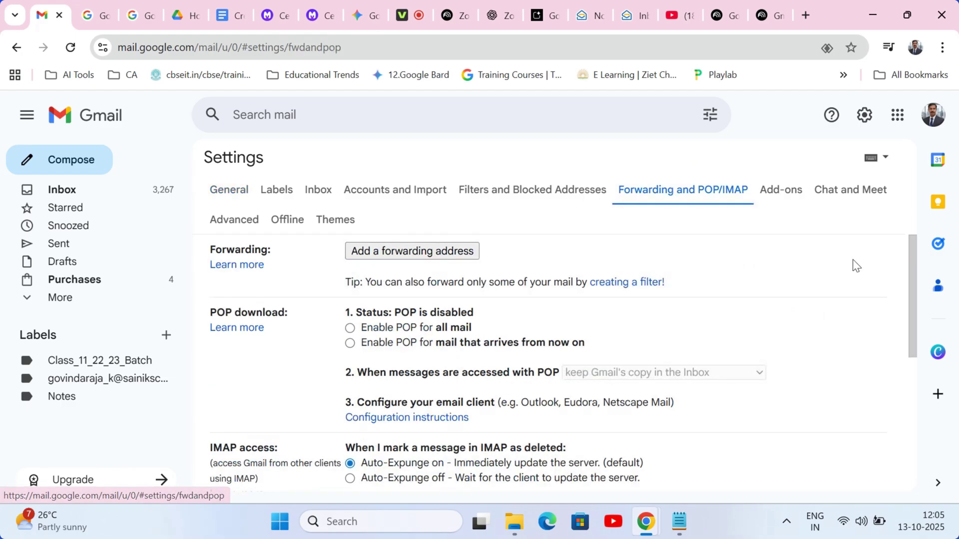
pyautogui.moveTo(913, 268); pyautogui.dragTo(922, 296)
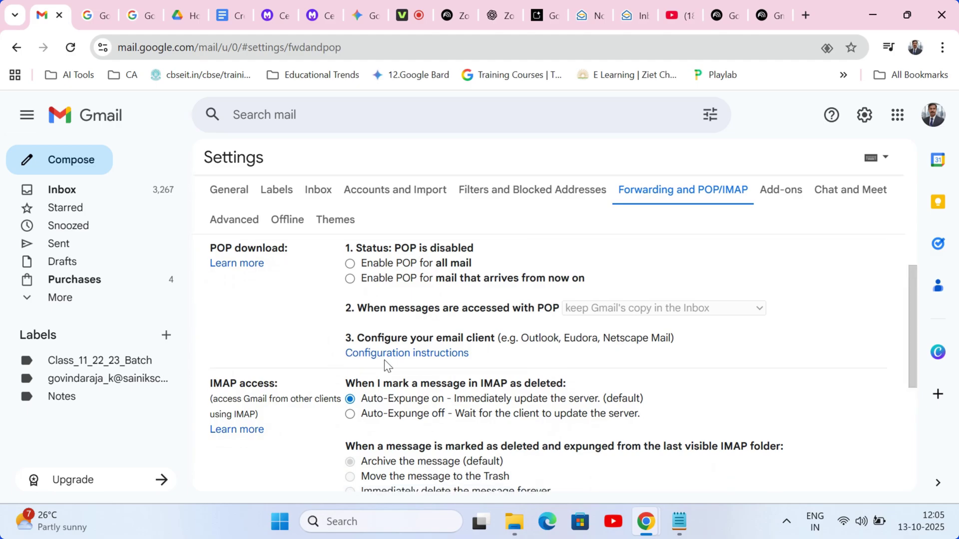
pyautogui.scroll(-4, 536, 452)
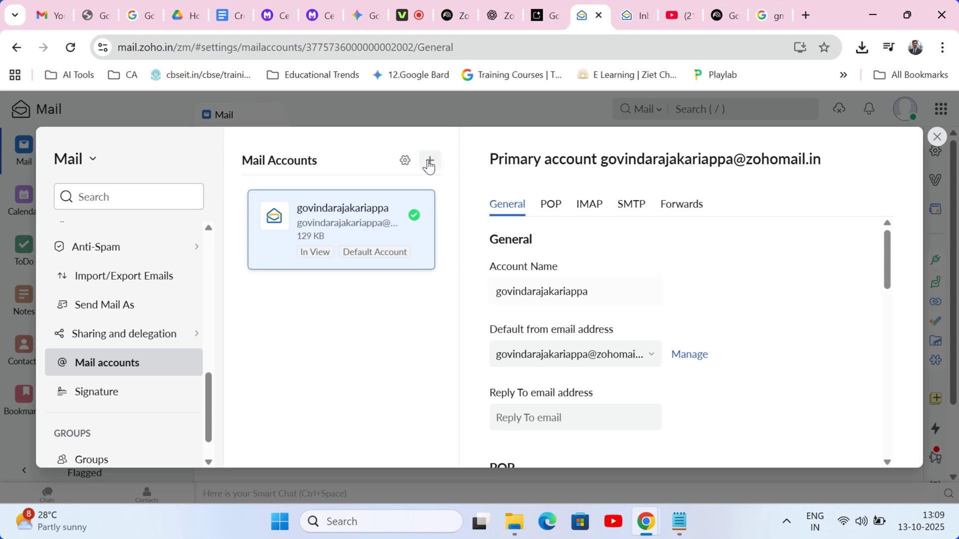
# - Start a new external mail account of type POP3 with Google as the provider
pyautogui.click(429, 161)
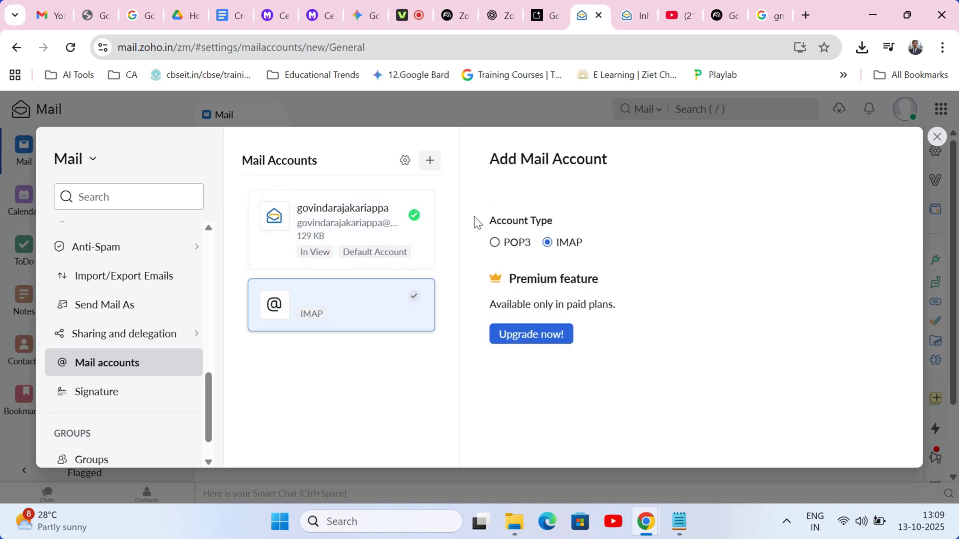
pyautogui.click(494, 242)
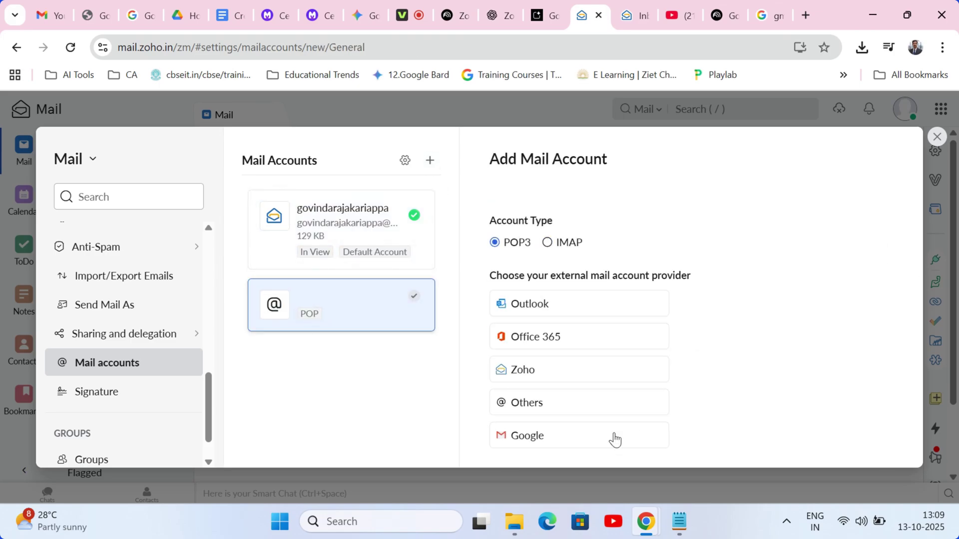
pyautogui.click(530, 440)
# - Authenticate the Google account and allow Zoho Mail access to it
pyautogui.scroll(-5, 895, 295)
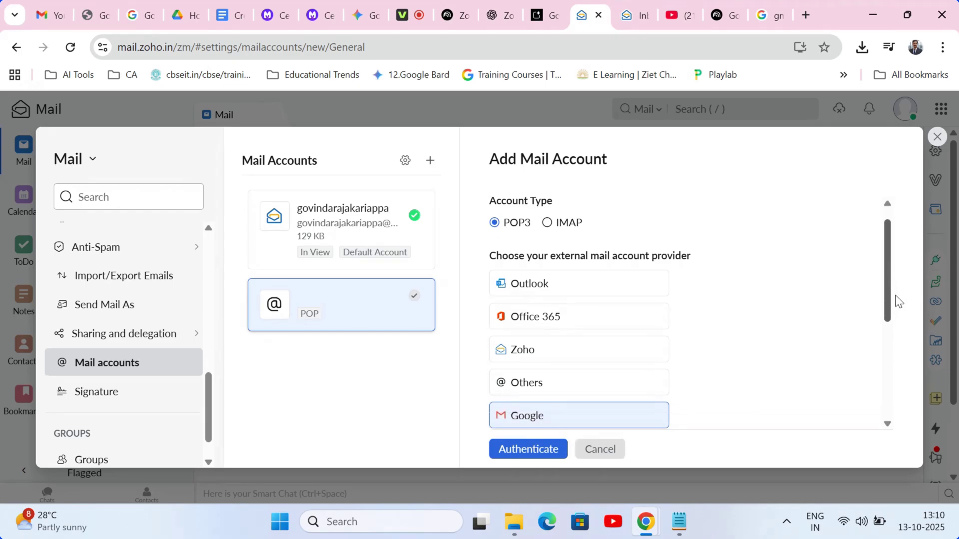
pyautogui.click(529, 449)
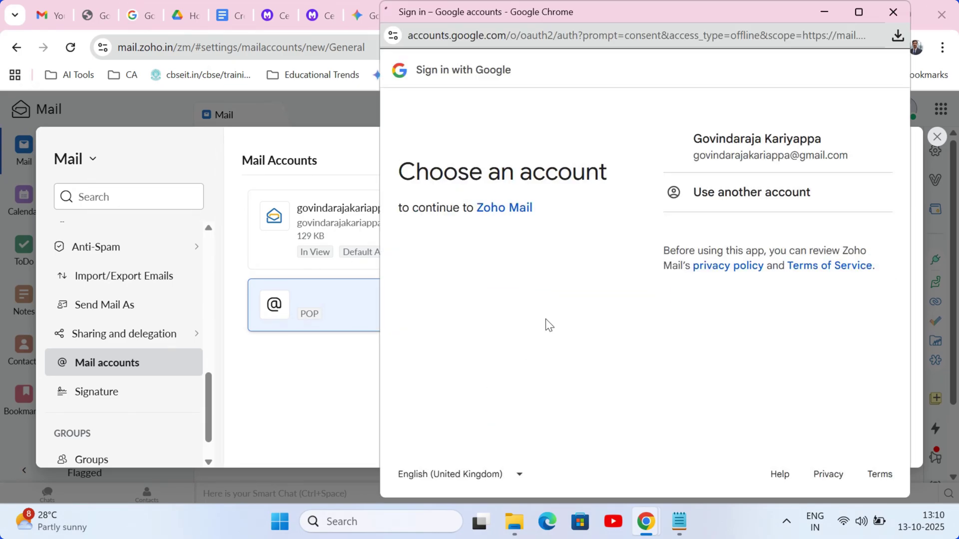
pyautogui.click(749, 153)
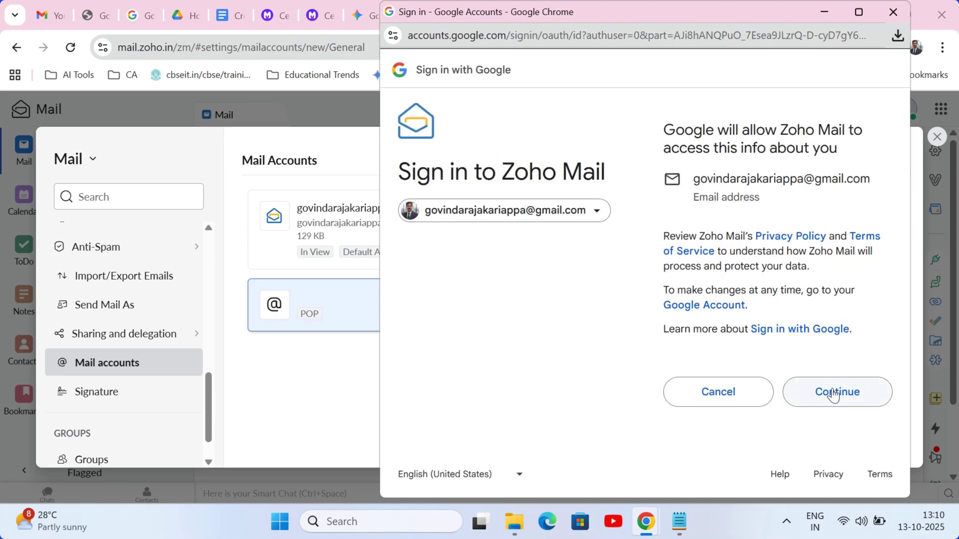
pyautogui.click(832, 390)
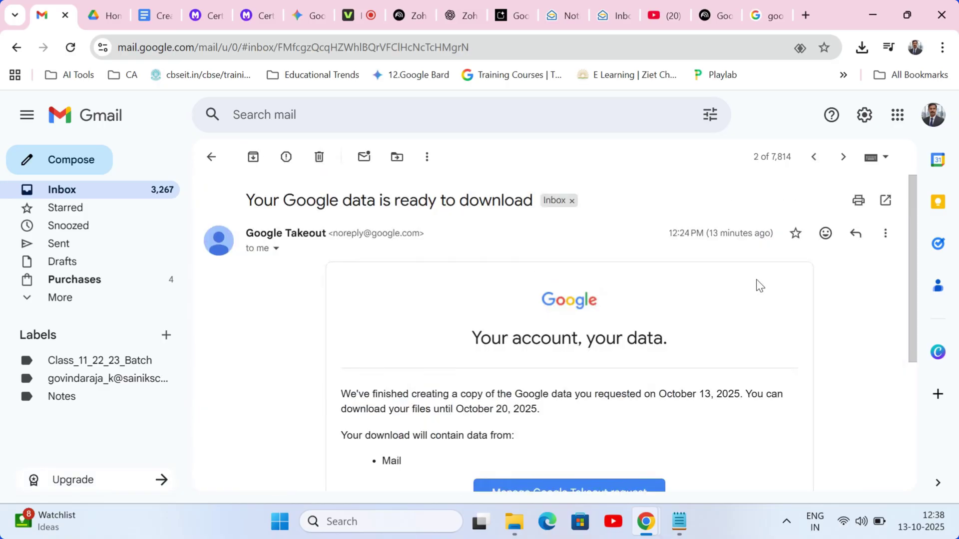
# - Attach the takeout-20251013T062017Z-1-002 zip in Import/Export Emails' Import from EML
pyautogui.scroll(-3, 909, 240)
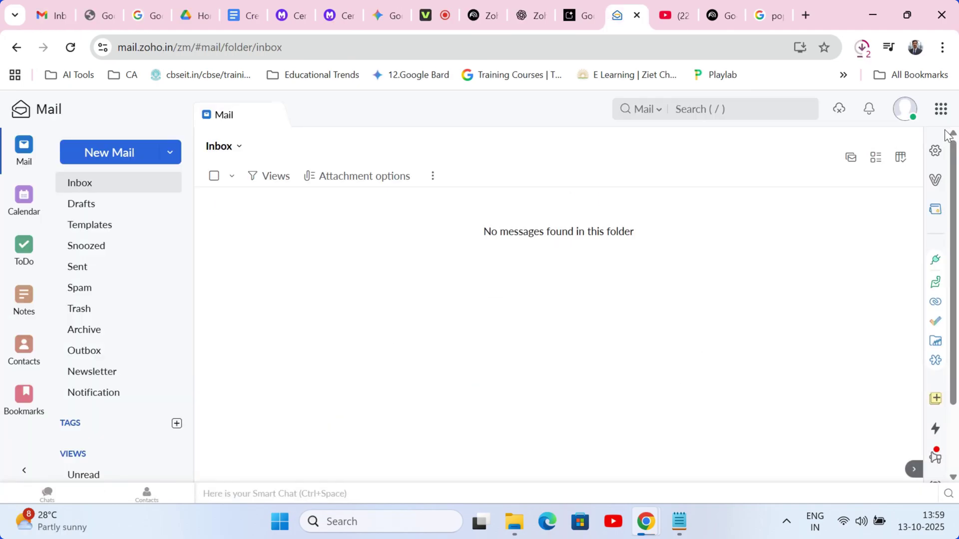
pyautogui.click(936, 151)
pyautogui.scroll(-5, 205, 359)
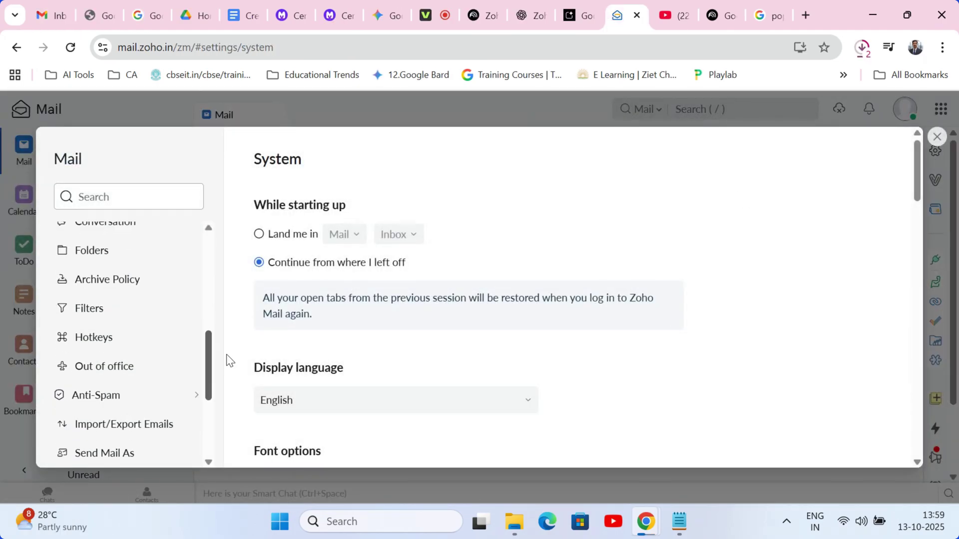
pyautogui.click(123, 409)
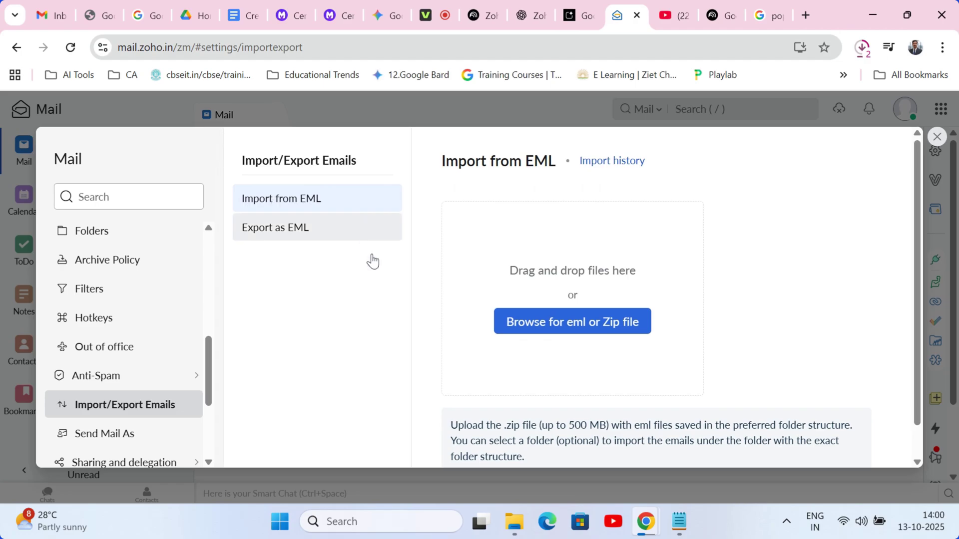
pyautogui.click(570, 334)
pyautogui.moveTo(468, 97); pyautogui.dragTo(468, 121)
pyautogui.click(187, 143)
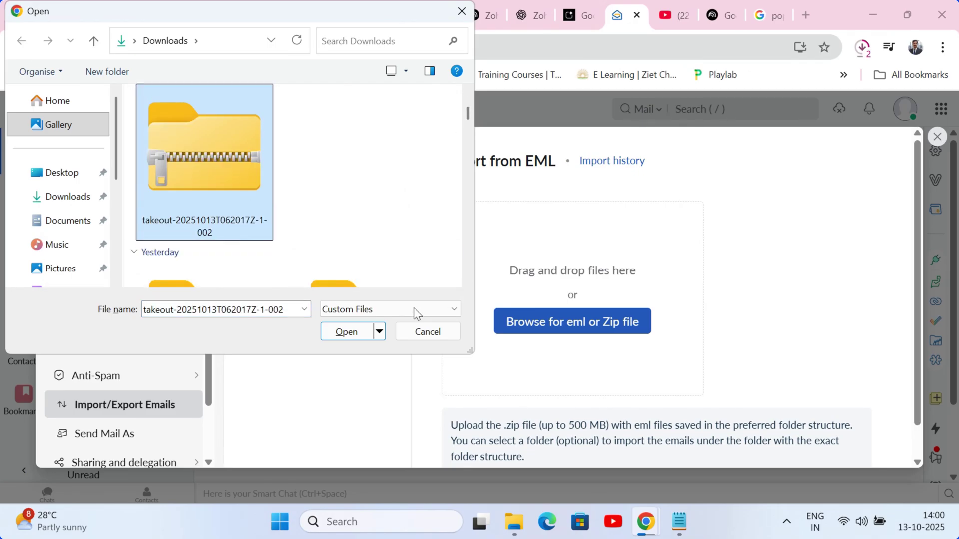
pyautogui.click(346, 332)
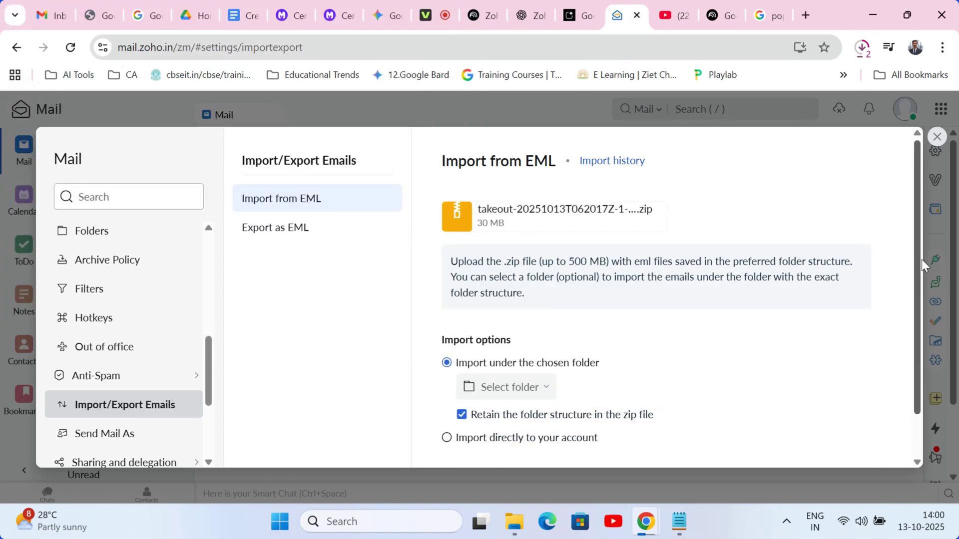
# - Set the import destination folder to Inbox, keeping the archive's folder structure
pyautogui.scroll(-1, 721, 309)
pyautogui.click(538, 339)
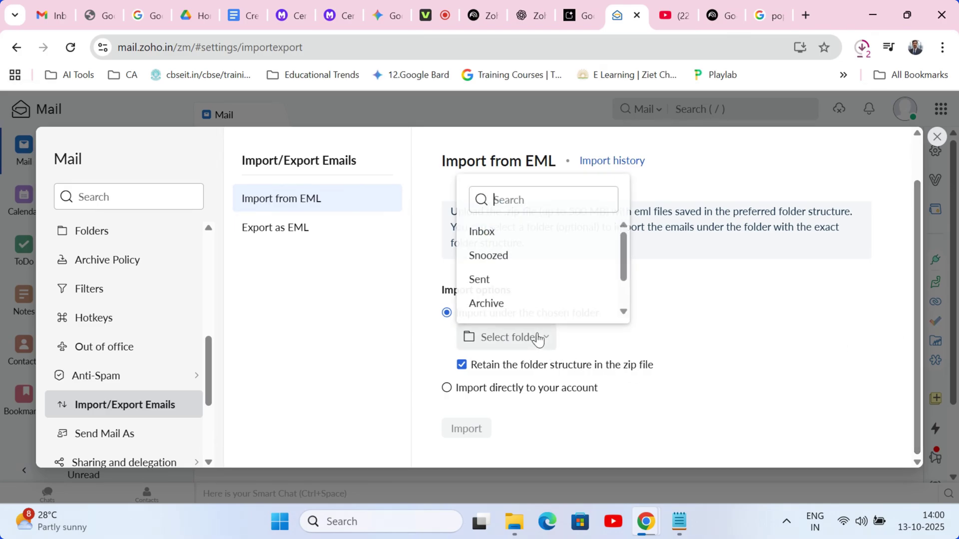
pyautogui.moveTo(622, 263); pyautogui.dragTo(629, 235)
pyautogui.click(497, 232)
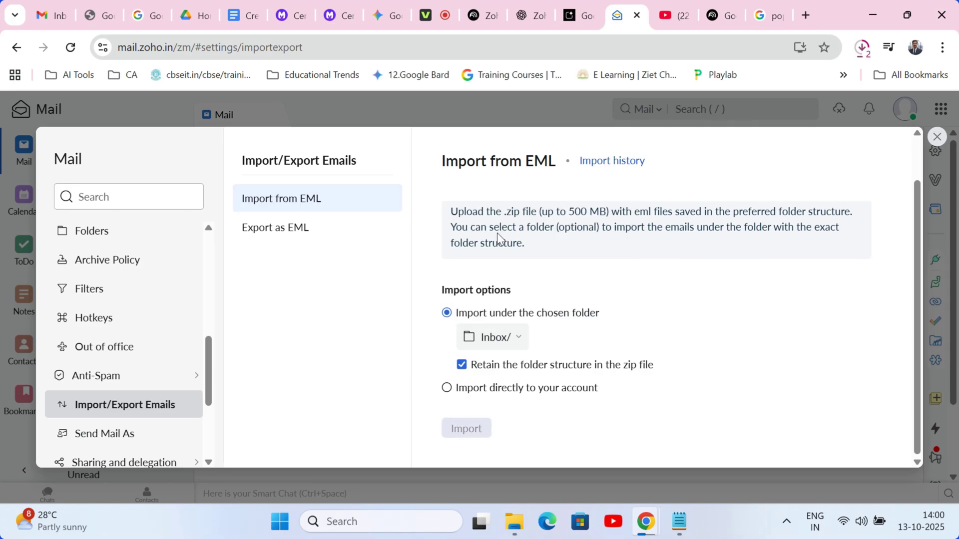